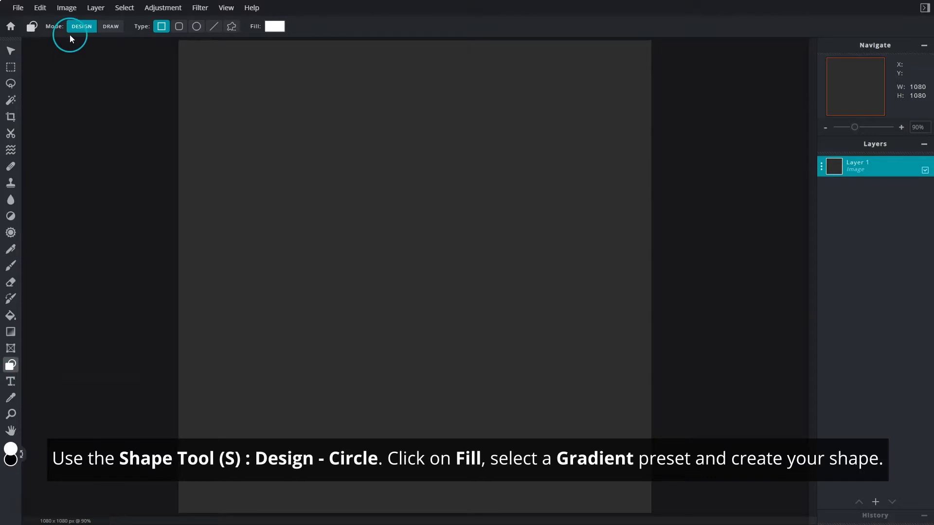
- Set the shape type to Circle and its fill to the red-orange-to-plum linear gradient preset
left_click(196, 28)
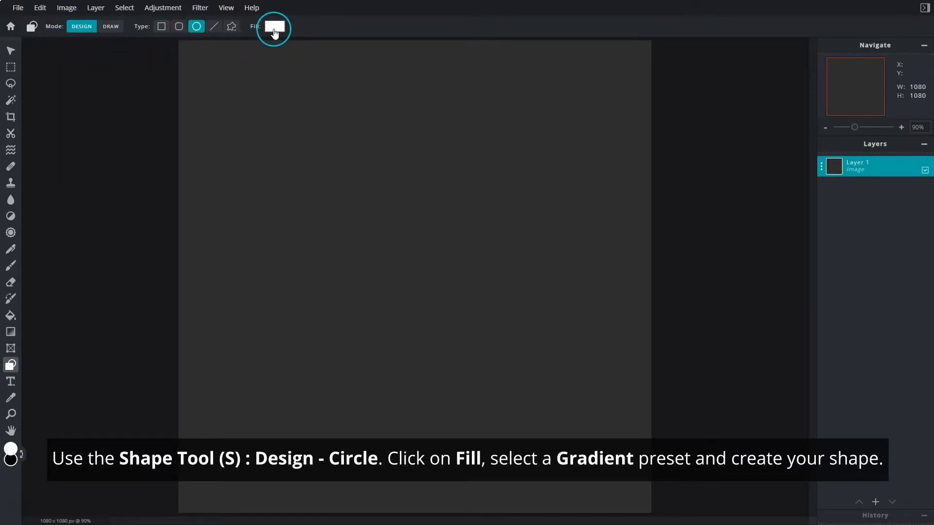
left_click(275, 27)
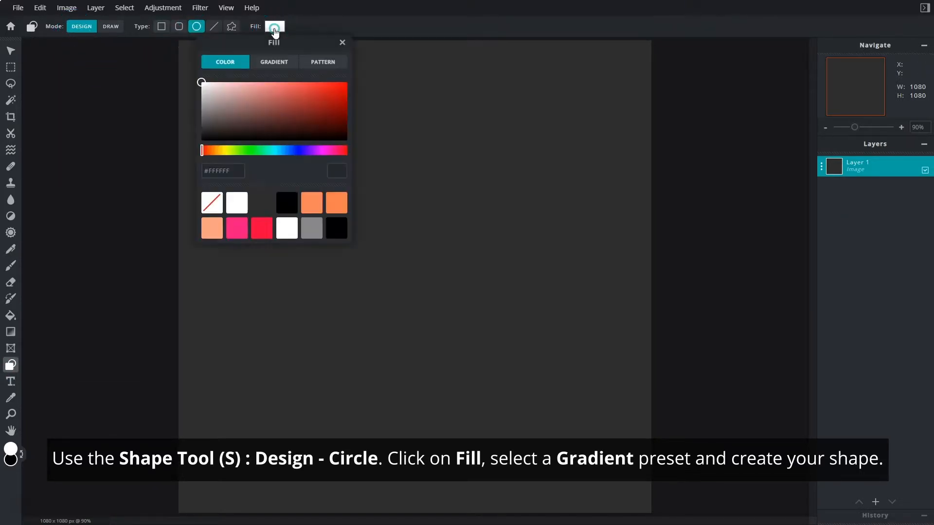
left_click(274, 62)
scroll(304, 228, "down", 2)
scroll(304, 232, "down", 8)
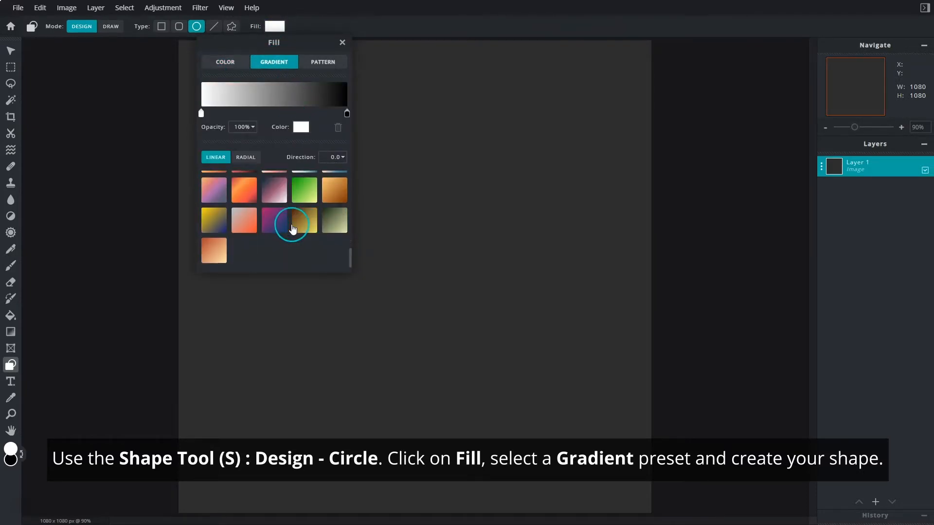
left_click(250, 201)
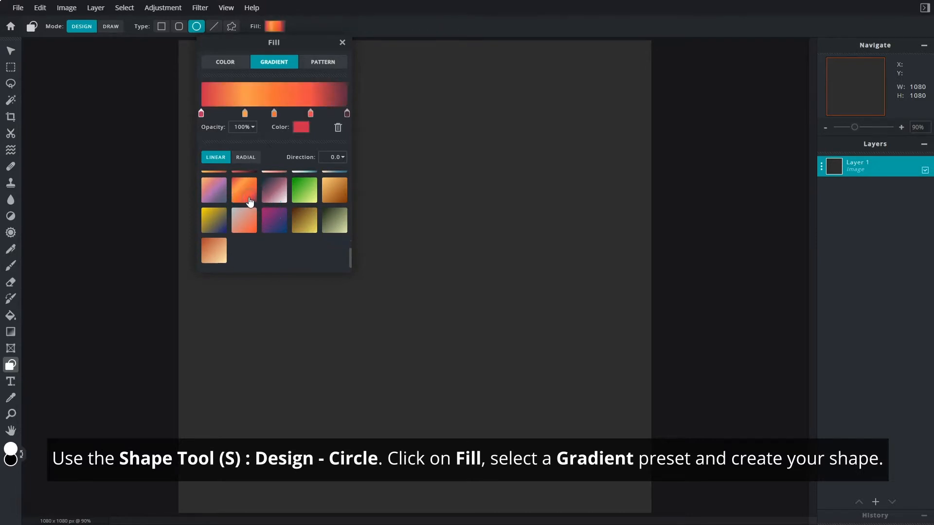
left_click(341, 43)
- Create a gradient circle about 700 by 680 px and centre it horizontally on the canvas
scroll(371, 183, "down", 2)
left_click_drag(341, 193, 556, 404)
left_click_drag(492, 300, 459, 277)
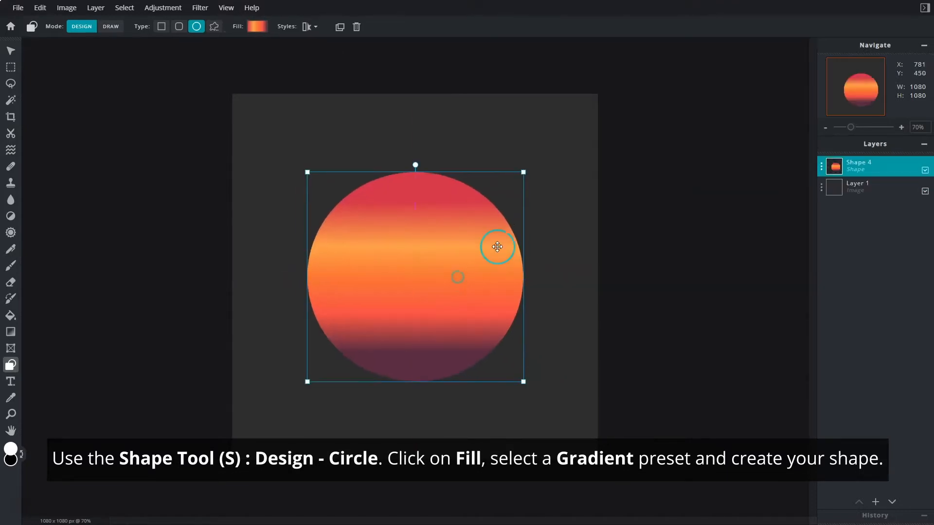
left_click_drag(523, 172, 543, 163)
mouse_move(490, 235)
left_mouse_down()
mouse_move(480, 235)
mouse_move(480, 246)
left_mouse_up()
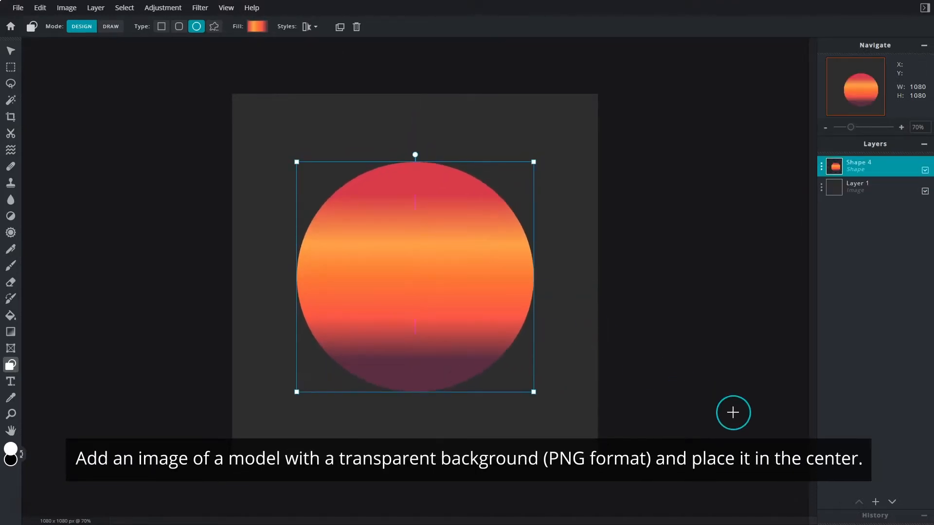
- Add the transparent model cut-out 149004021_l.png as an image layer above the circle
left_click(875, 502)
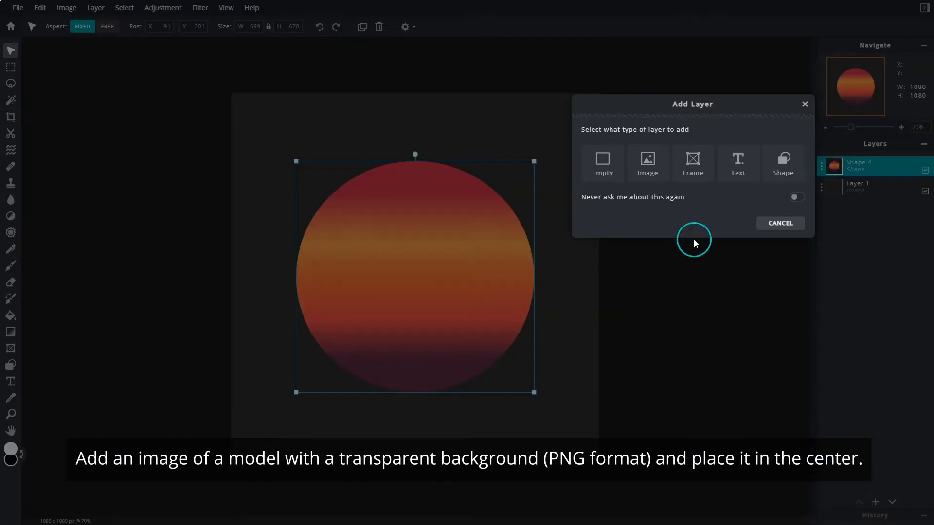
left_click(650, 176)
left_click(185, 80)
left_click(513, 354)
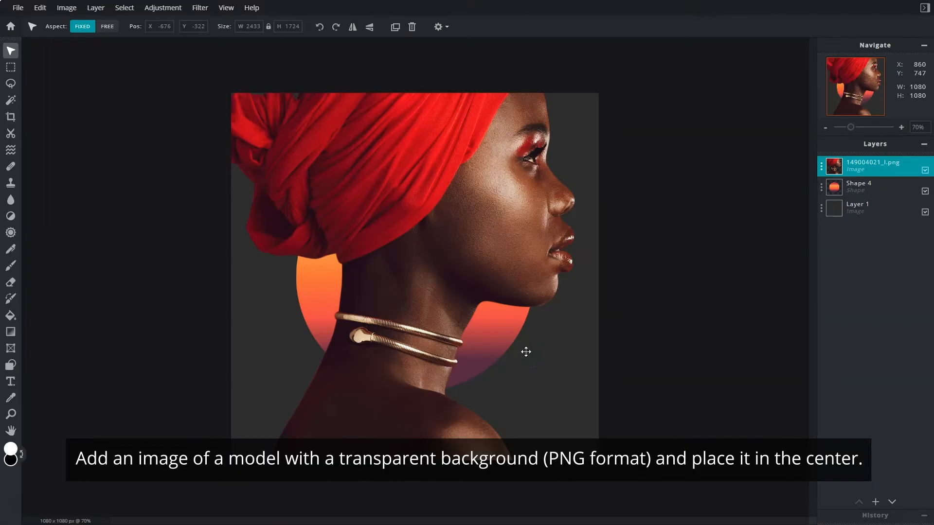
- Scale the model image down to about 1252 by 886 px and centre it horizontally in front of the circle
left_click_drag(195, 124, 290, 218)
left_click_drag(635, 195, 546, 239)
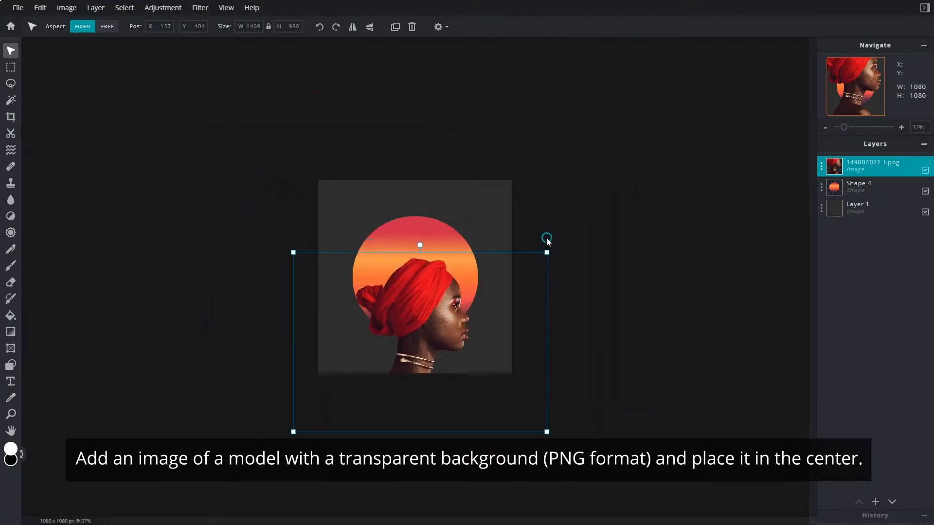
left_click_drag(424, 367, 425, 337)
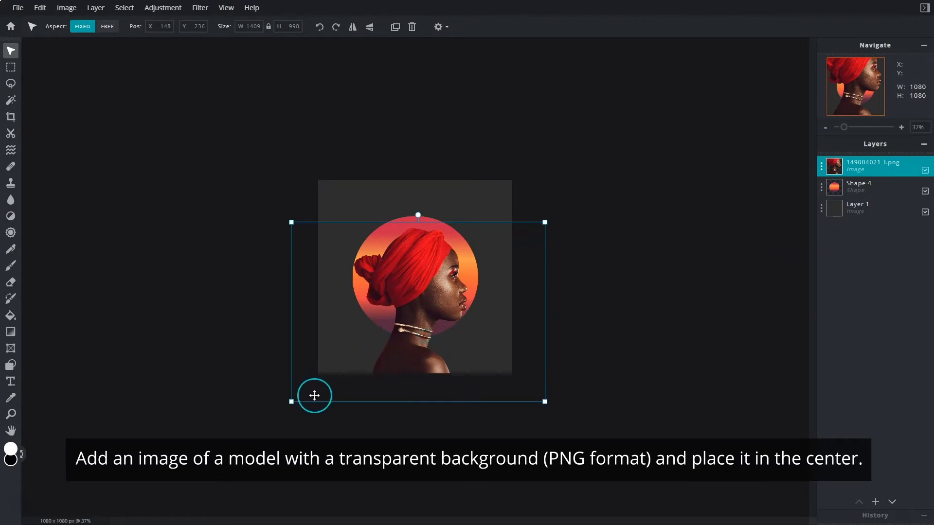
left_click_drag(293, 402, 302, 401)
left_click_drag(543, 394, 531, 392)
left_click_drag(300, 386, 305, 383)
scroll(456, 380, "up", 4)
left_click_drag(434, 300, 427, 300)
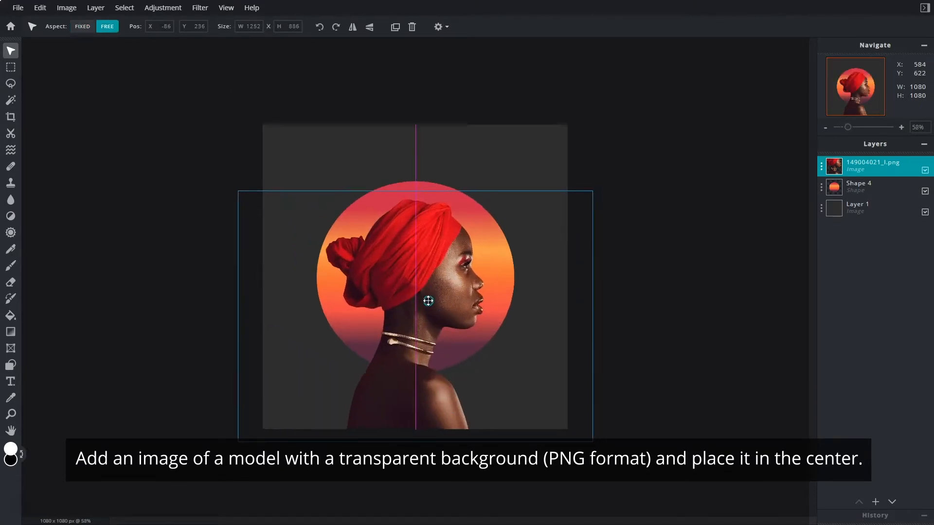
- Cool the model image with Temperature & tint by lowering the temperature strongly and raising the tint very slightly
left_click(167, 10)
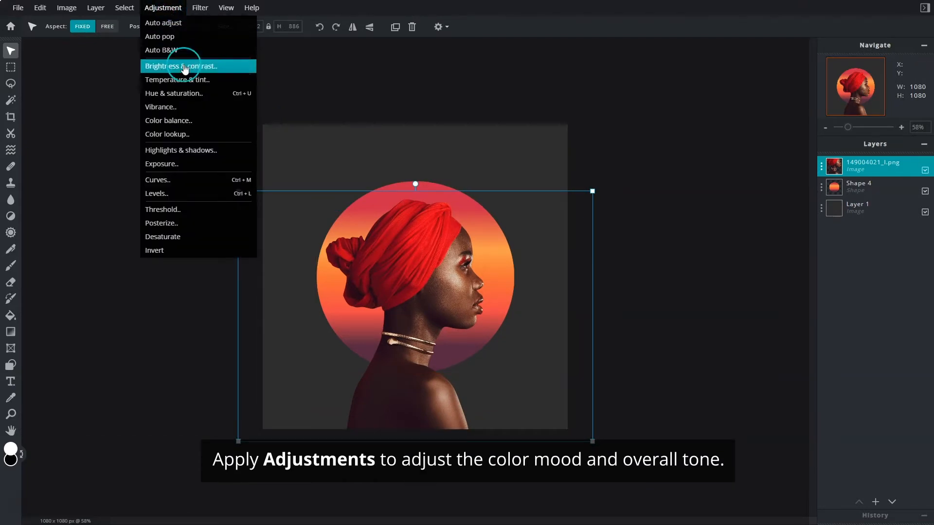
left_click(192, 83)
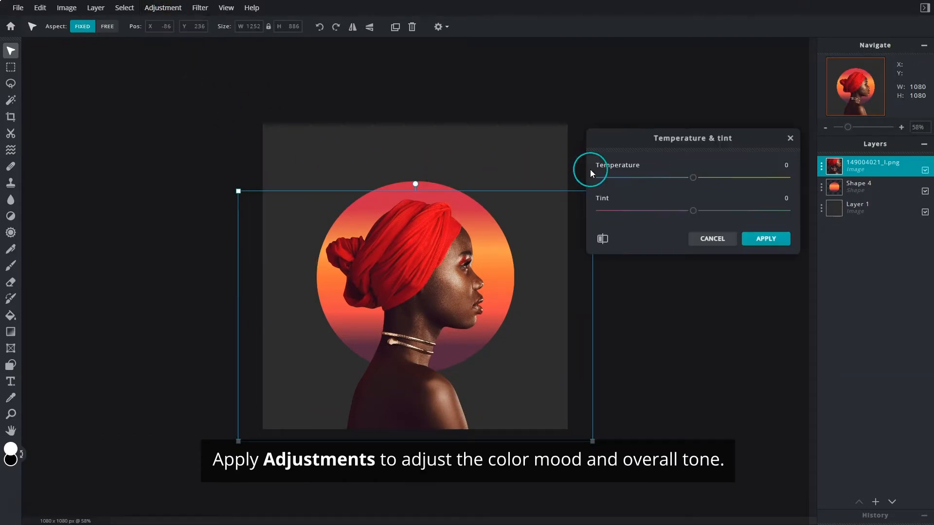
left_click_drag(691, 178, 635, 178)
left_click_drag(693, 211, 695, 212)
left_click(775, 238)
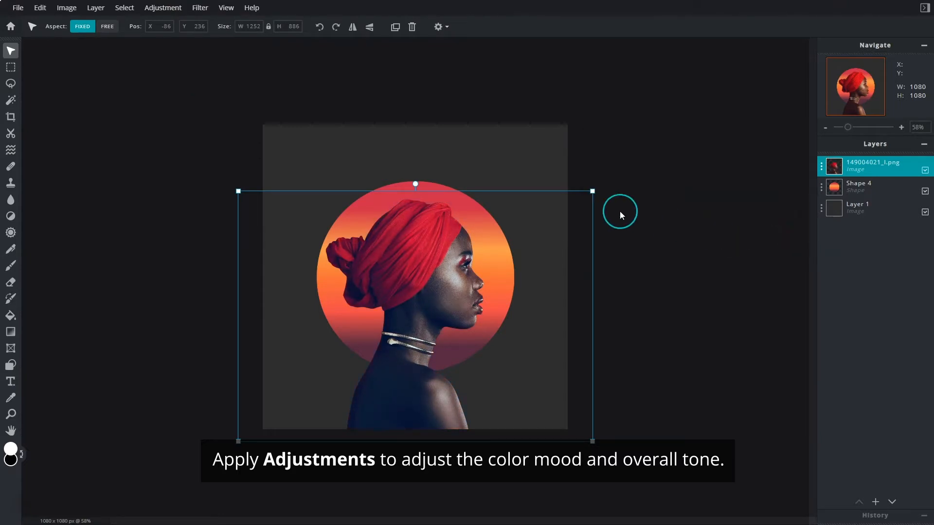
- Apply Highlights & shadows to the model, raising the highlights and slightly lowering the shadows
left_click(175, 9)
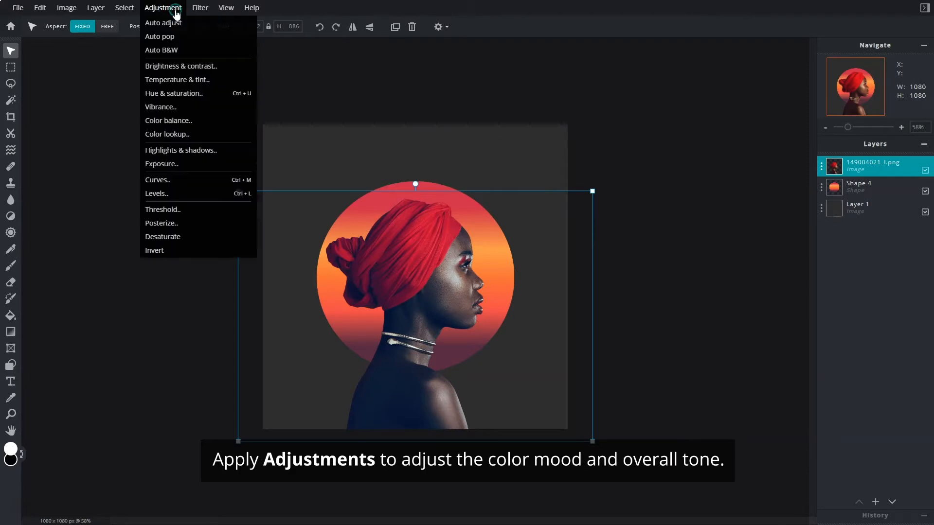
left_click(197, 108)
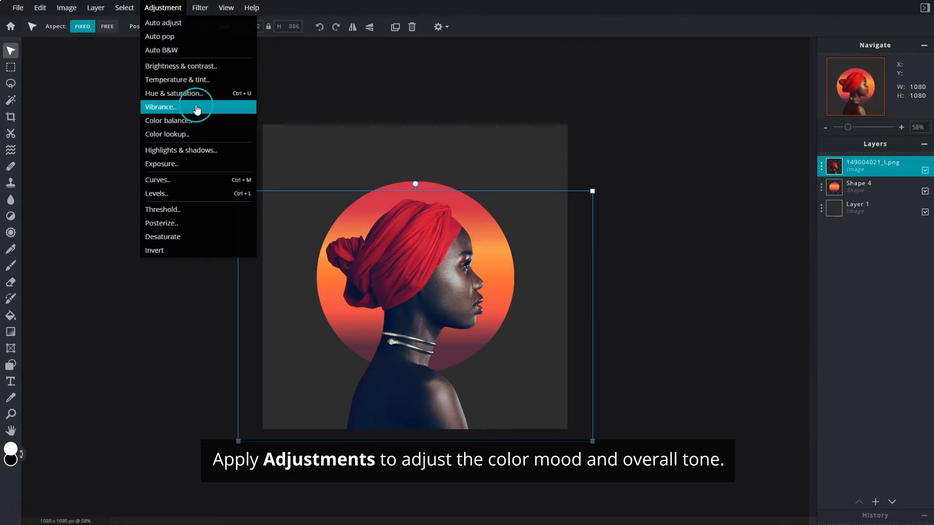
left_click(215, 151)
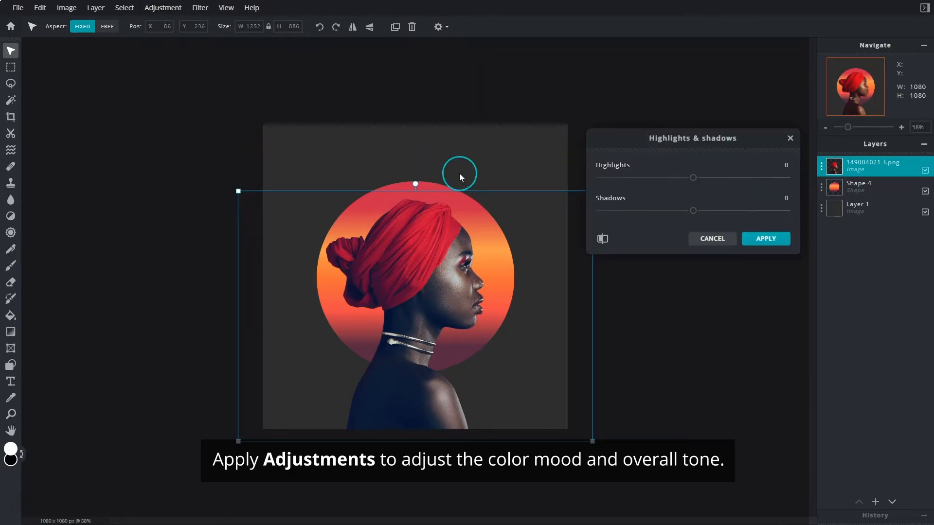
left_click_drag(686, 179, 708, 180)
left_click_drag(693, 210, 682, 212)
left_click(769, 240)
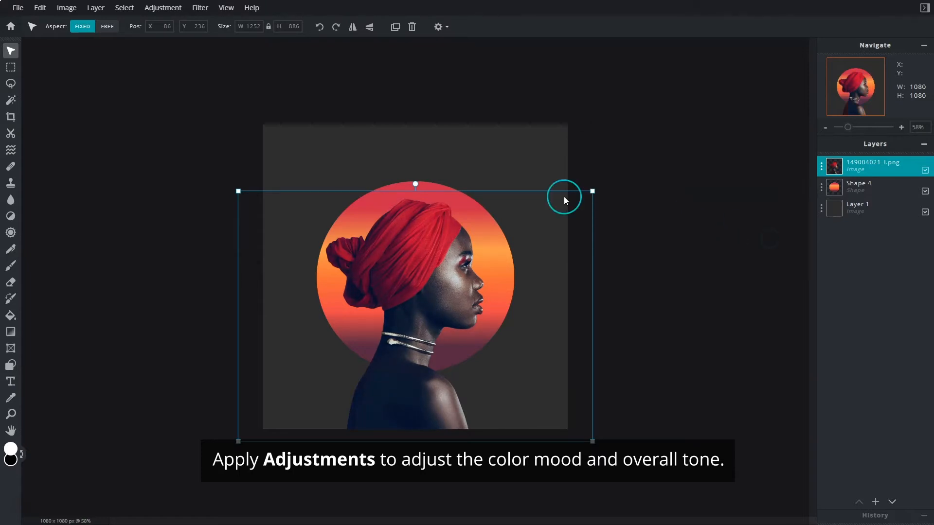
- Apply Brightness & contrast to the model image with contrast set to 5
left_click(163, 8)
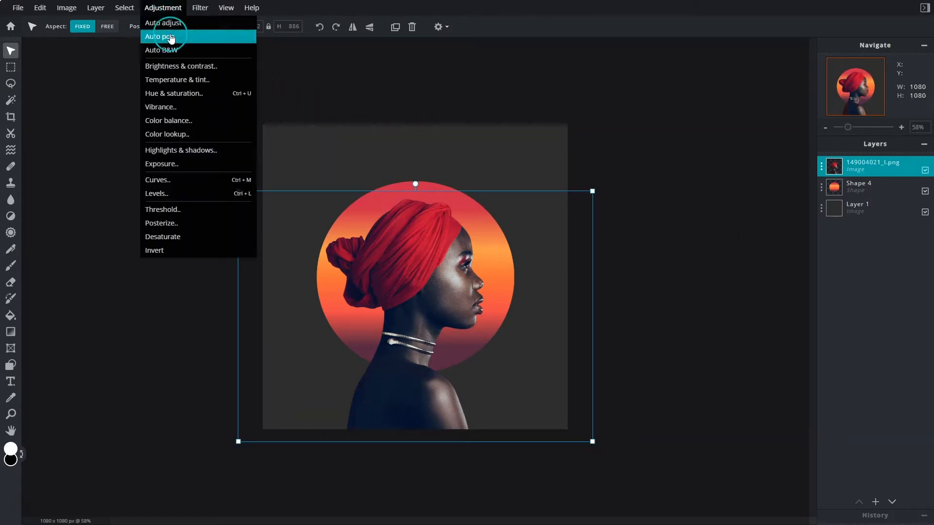
left_click(212, 72)
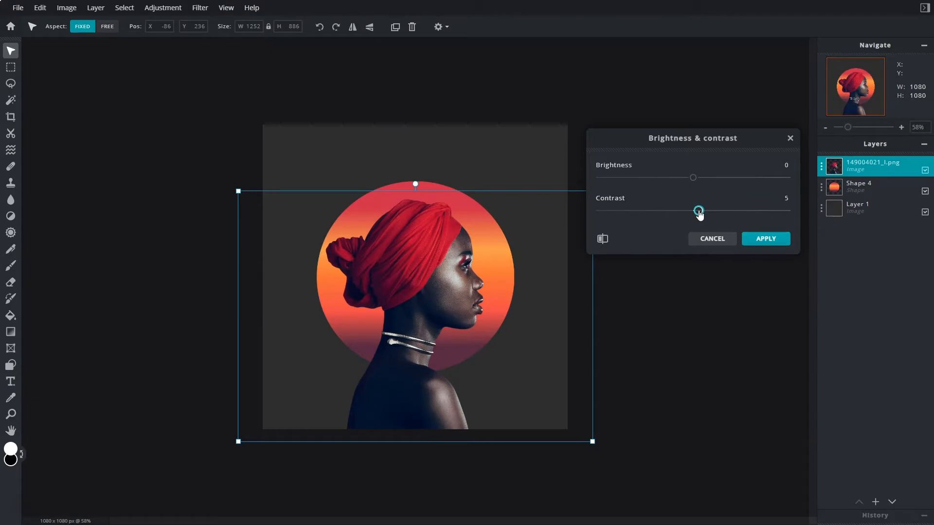
left_click(758, 240)
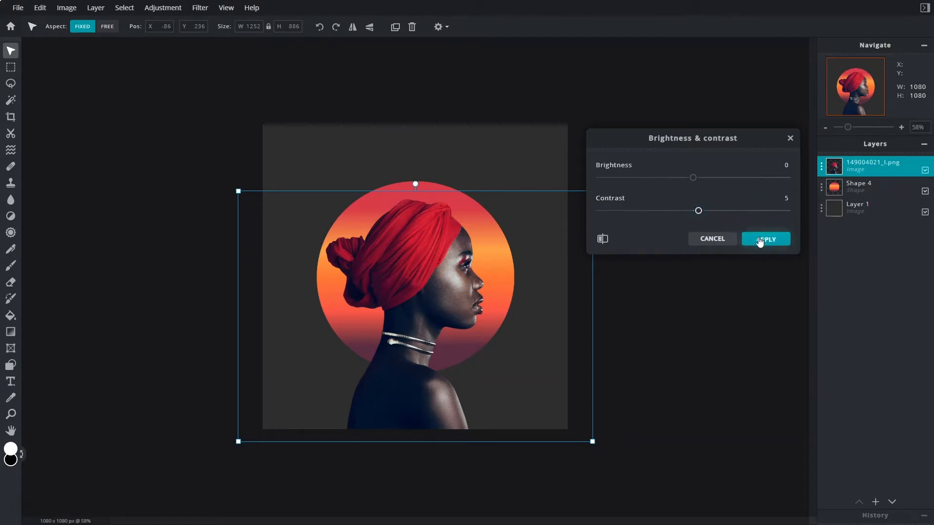
- Apply Curves to the model image with an added control point on both the main curve and the red curve
scroll(709, 238, "up", 1)
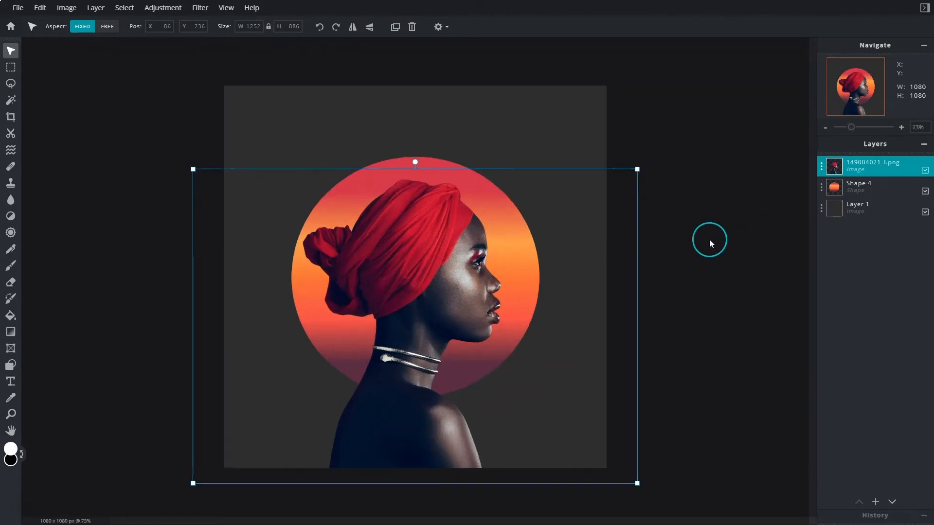
left_click(168, 8)
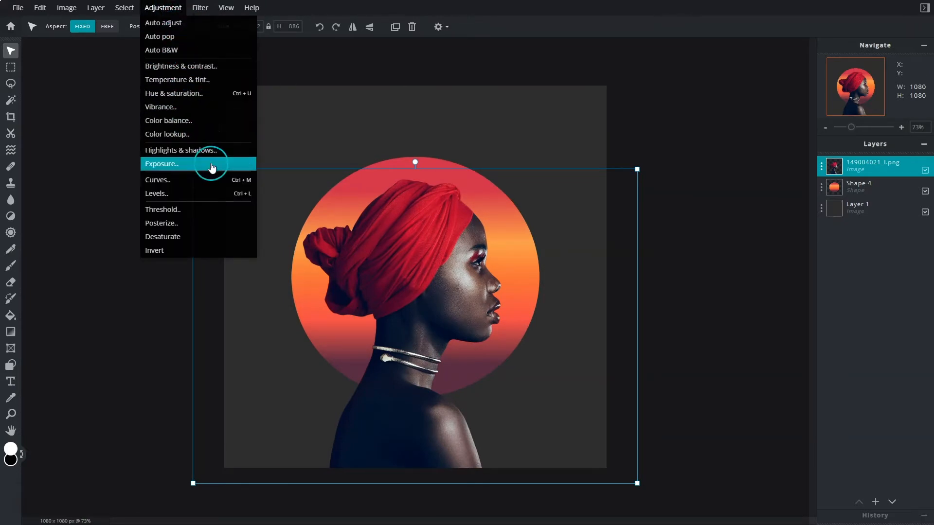
left_click(221, 186)
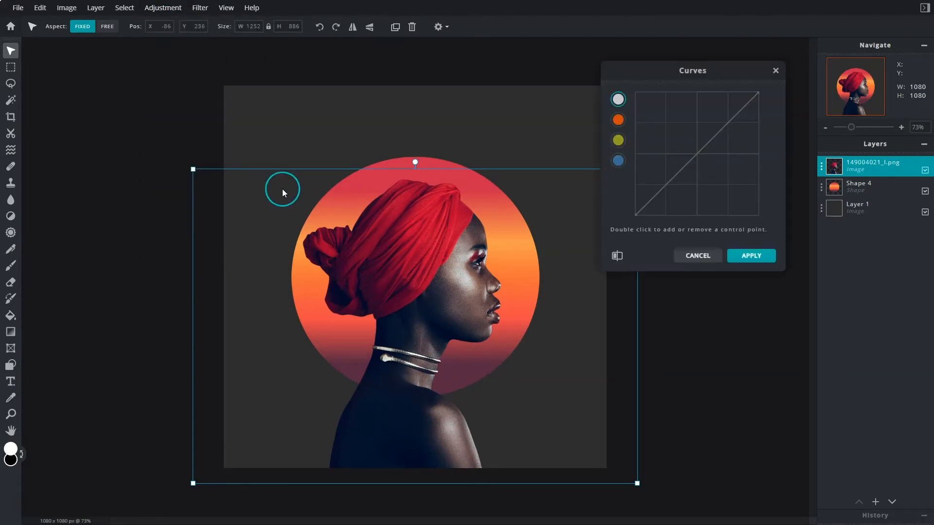
double_click(675, 162)
left_click_drag(676, 162, 700, 156)
left_click(617, 119)
double_click(688, 159)
left_click(748, 258)
- Select the pixels of the model image layer and add an empty layer above it
left_click(898, 173)
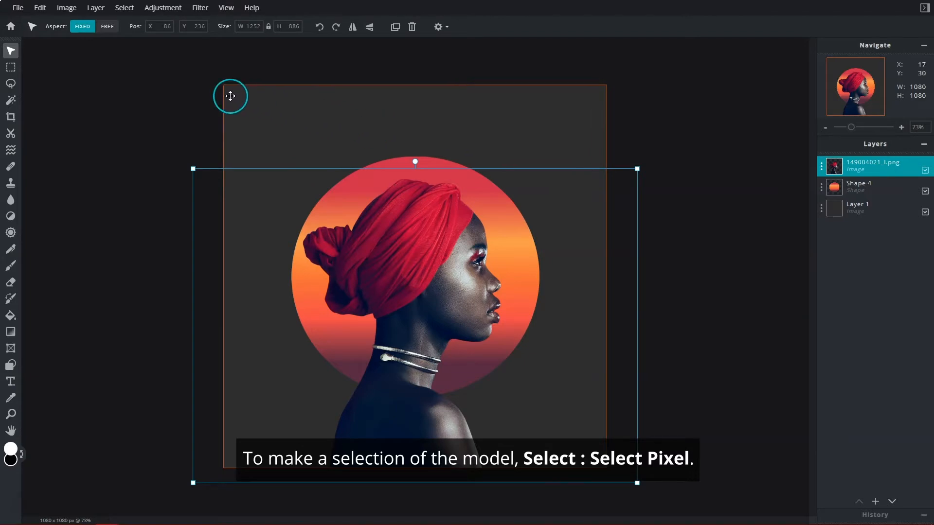
left_click(133, 14)
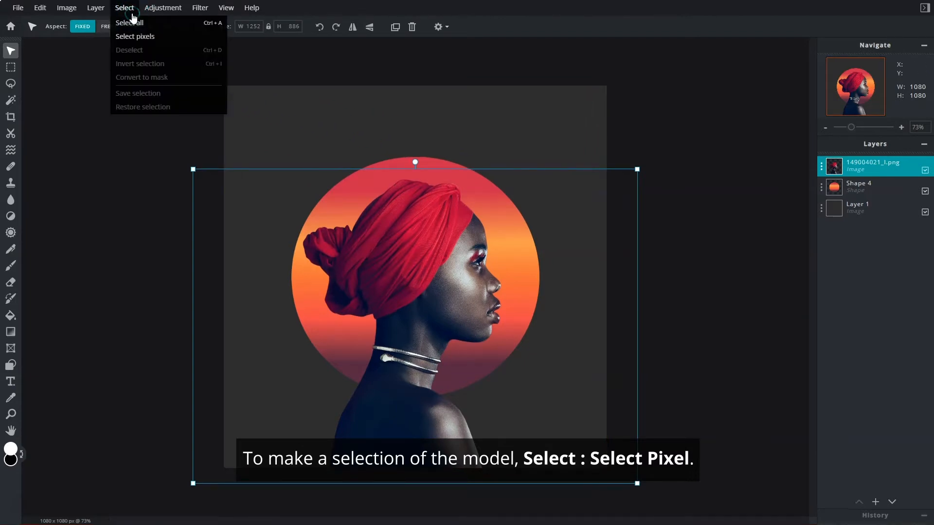
left_click(136, 35)
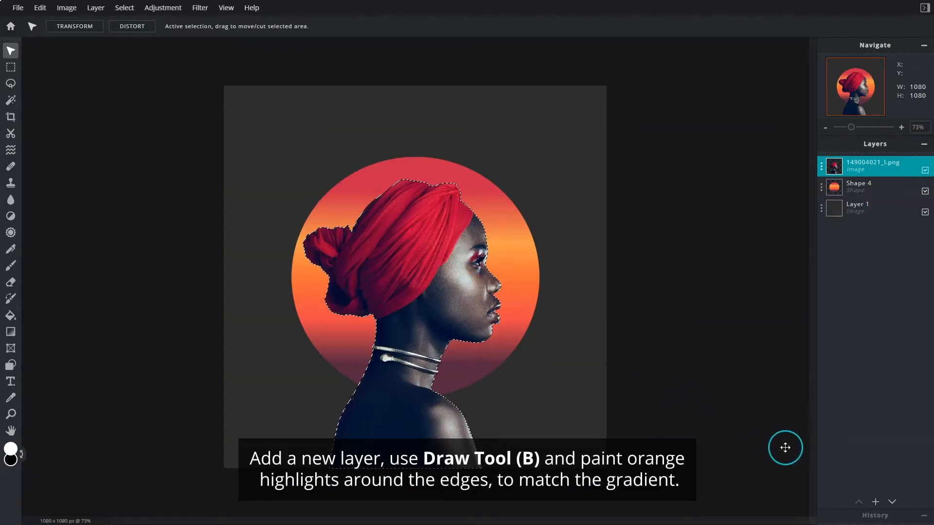
left_click(875, 502)
left_click(599, 179)
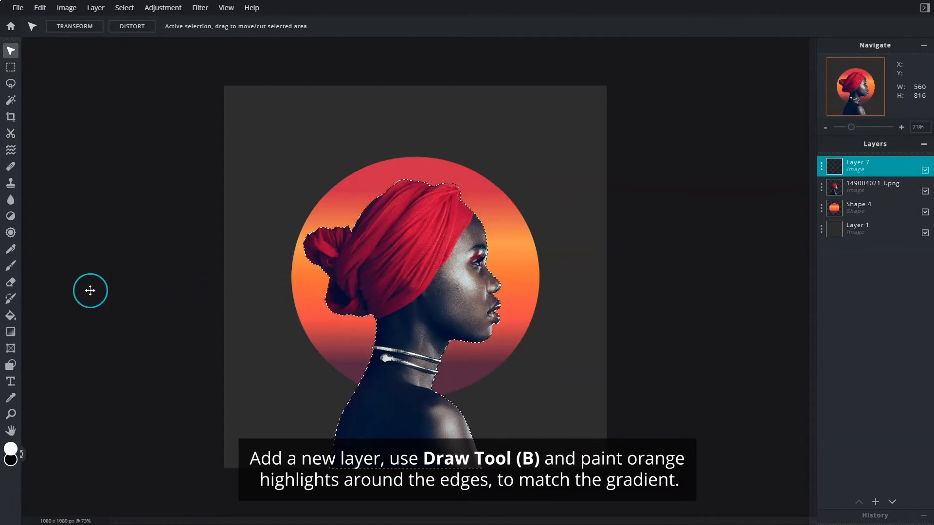
- Set up the Draw tool with orange colour #FF7D50 and a soft 150 px brush at 50% softness
left_click(10, 267)
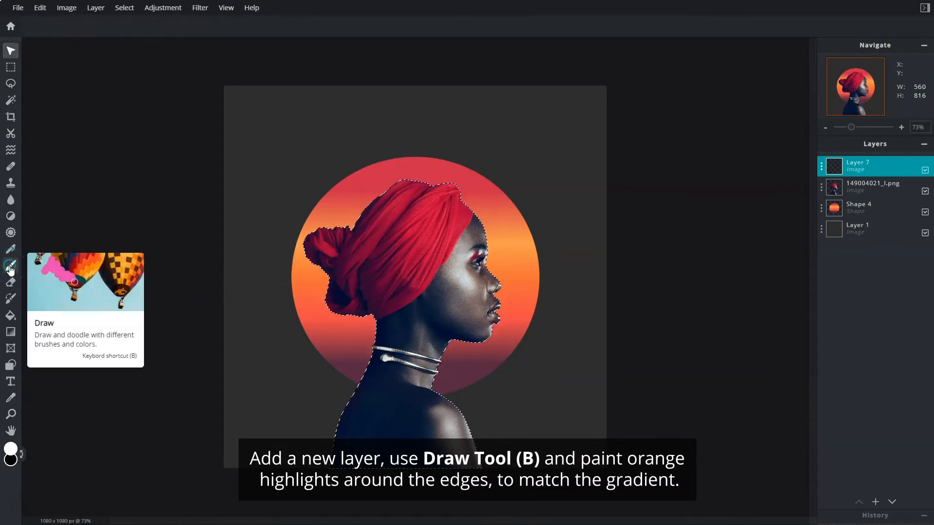
left_click(11, 448)
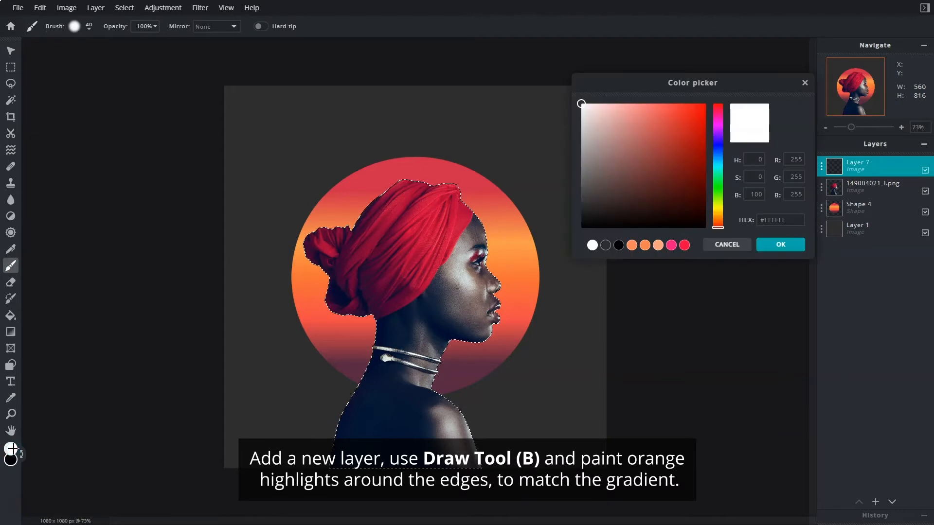
left_click(645, 246)
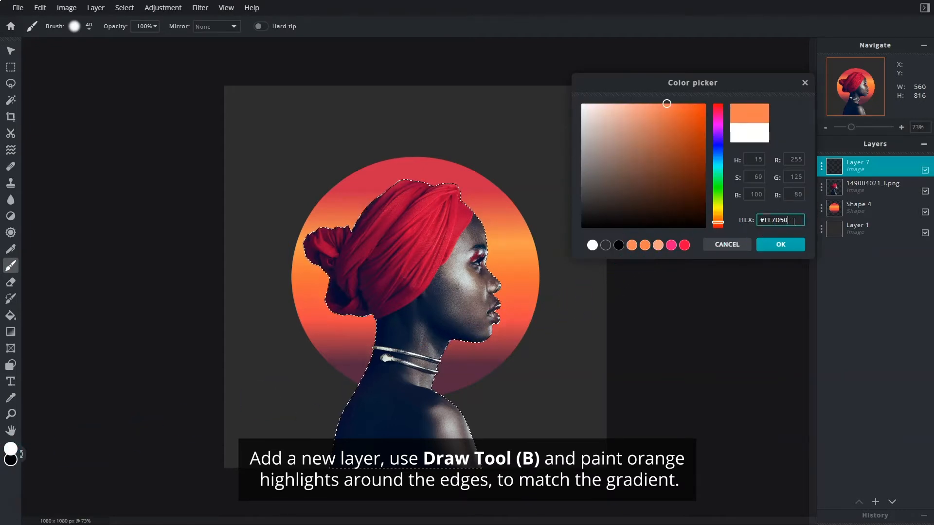
left_click(792, 246)
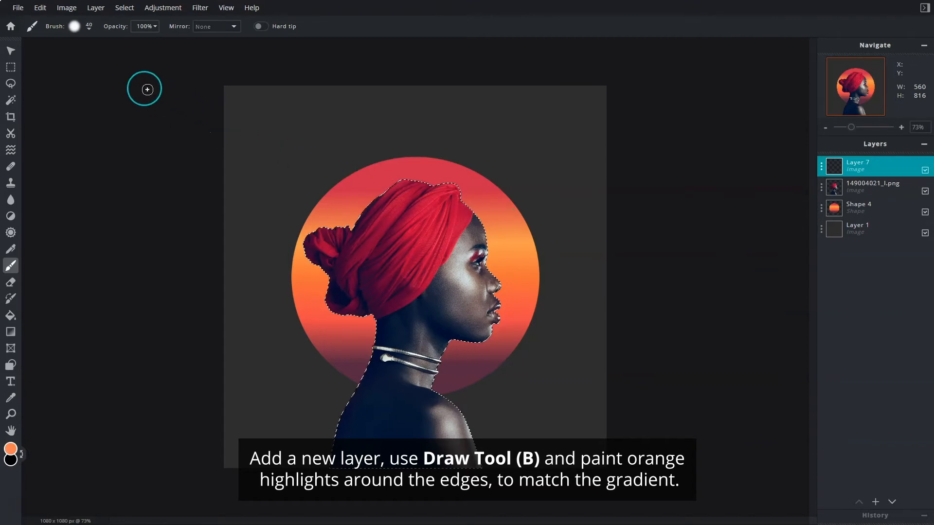
left_click(89, 27)
left_click(230, 215)
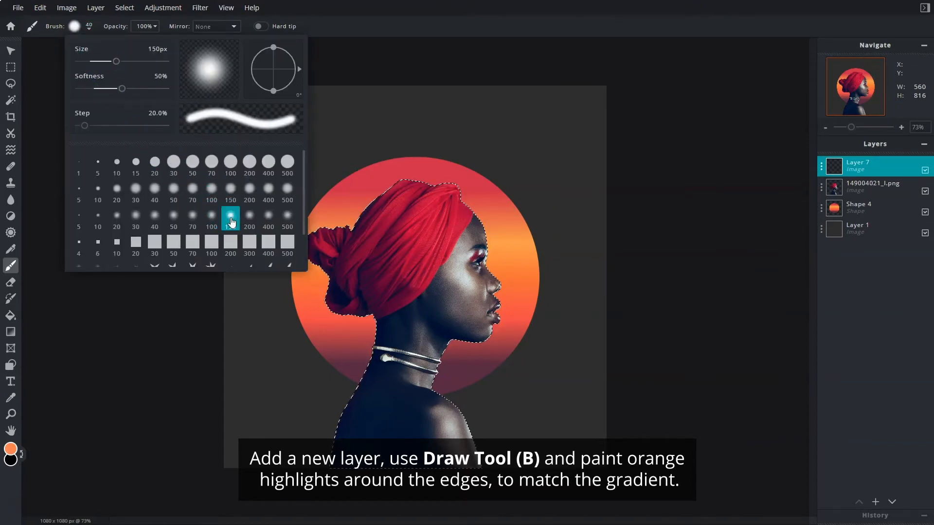
left_click(651, 292)
- Paint orange highlights along the inside edges of the model's face, headwrap, neck and shoulders on the new layer
scroll(657, 308, "up", 3)
mouse_move(487, 148)
left_mouse_down()
mouse_move(532, 238)
mouse_move(484, 392)
left_mouse_up()
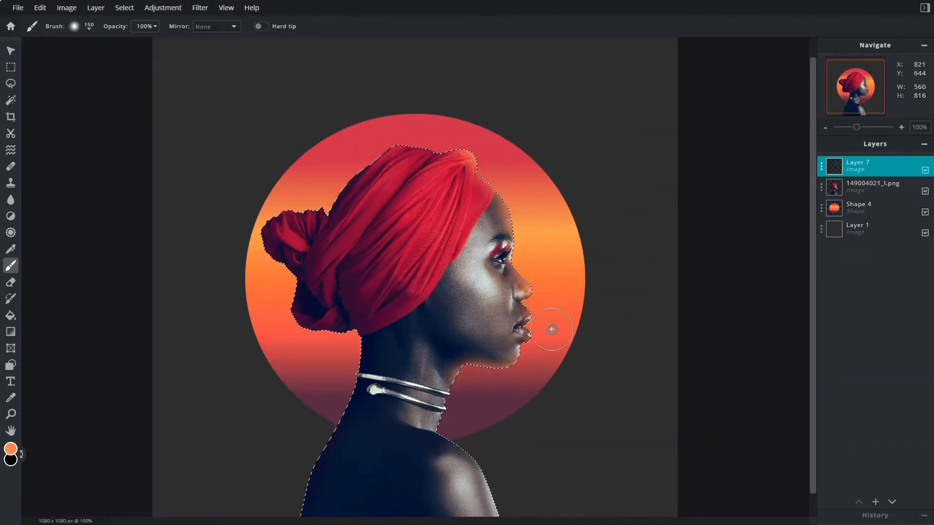
mouse_move(474, 155)
left_mouse_down()
mouse_move(442, 132)
mouse_move(308, 194)
mouse_move(258, 270)
mouse_move(346, 355)
mouse_move(273, 510)
left_mouse_up()
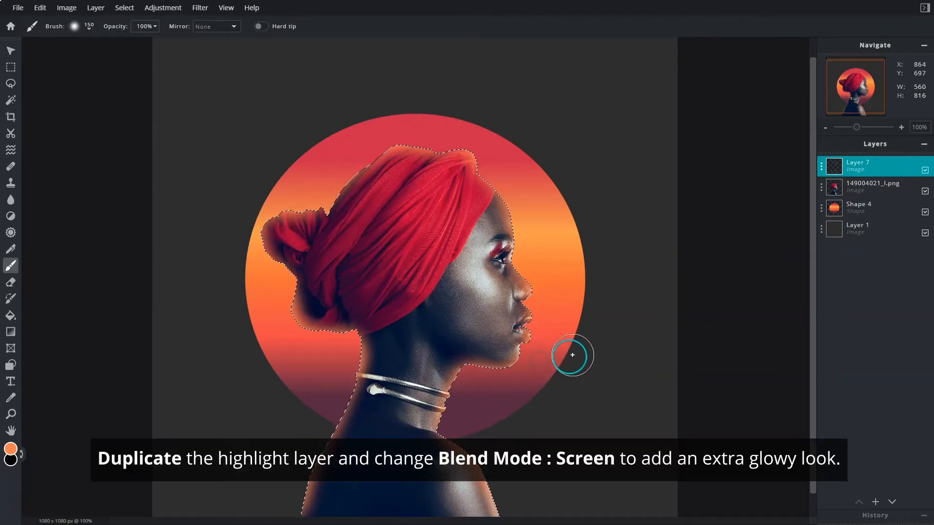
- Set the orange highlight layer's transparency to 60 and duplicate the layer
left_click(822, 168)
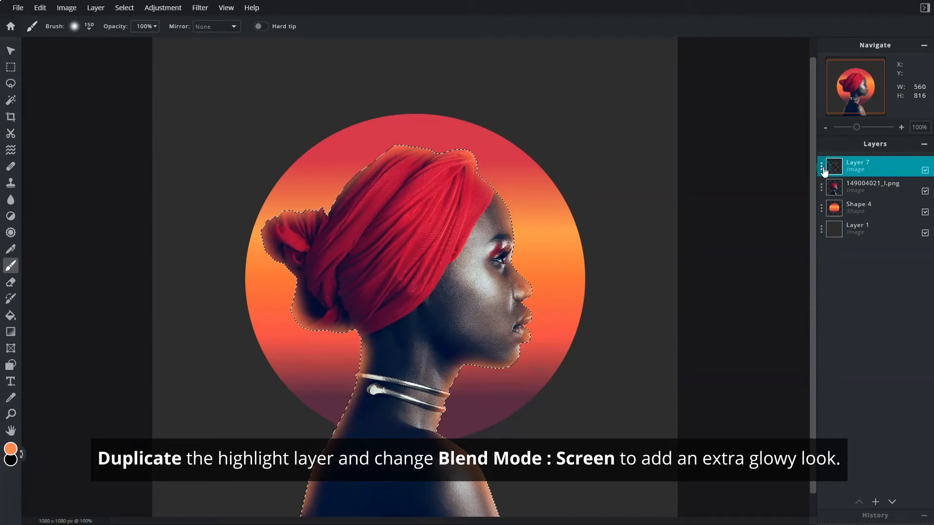
left_click(822, 236)
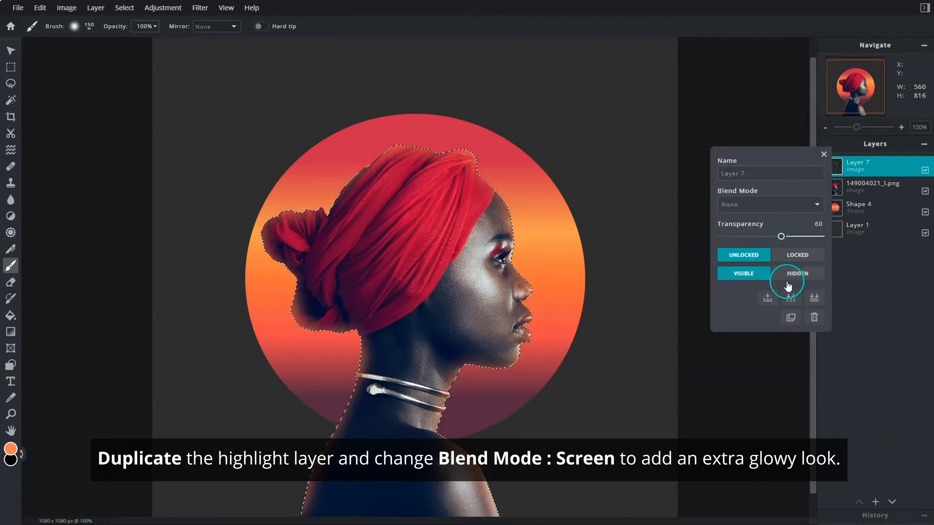
left_click(791, 317)
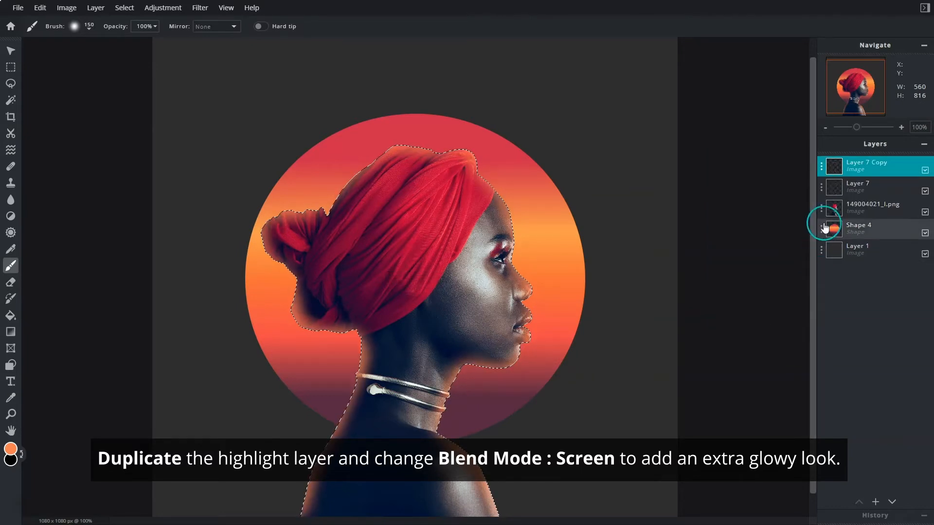
- Change the blend mode of the duplicated highlight layer to Screen
left_click(819, 171)
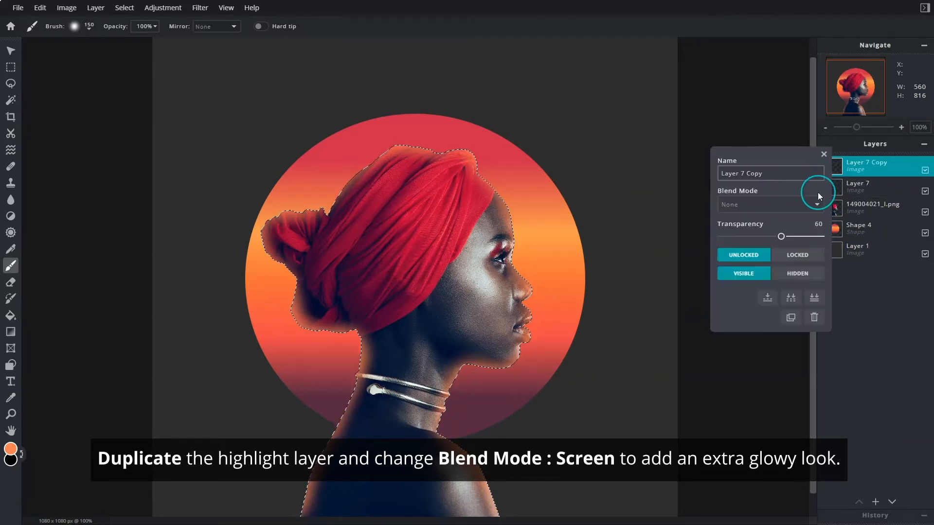
left_click(817, 204)
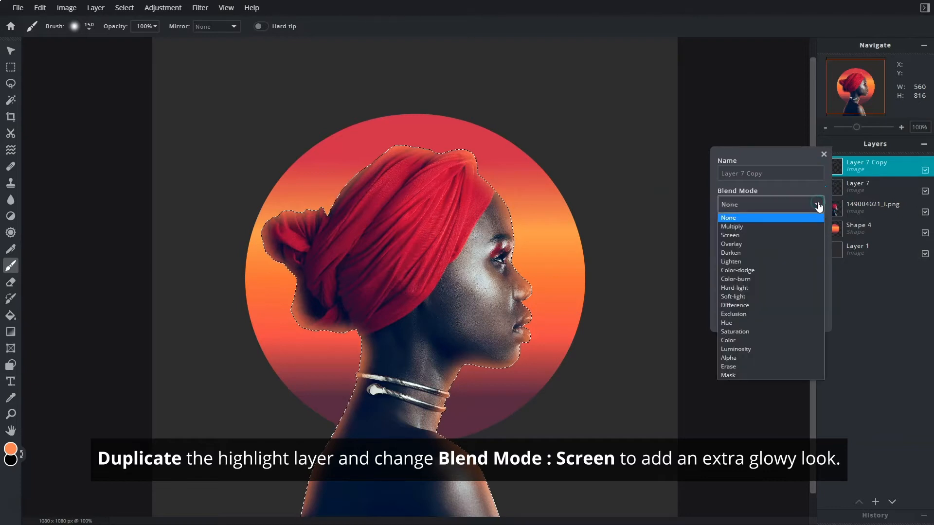
left_click(756, 238)
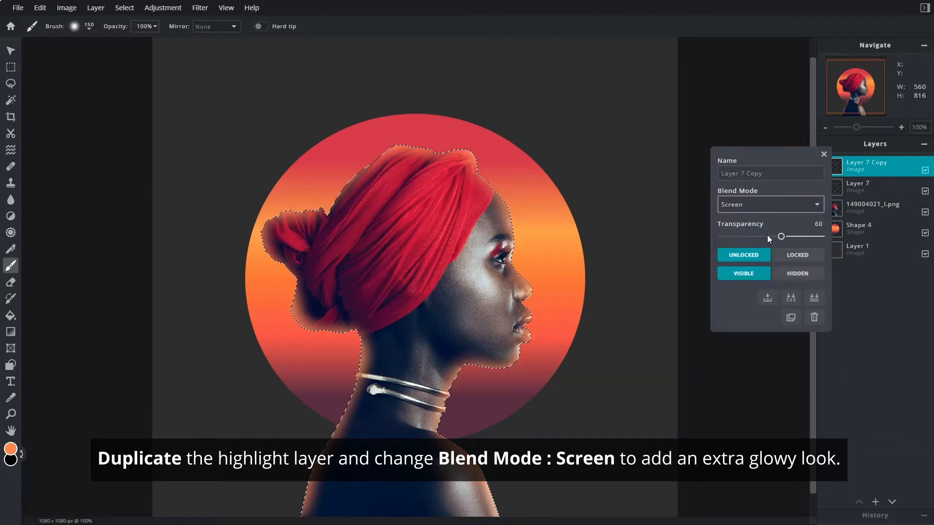
left_click(823, 155)
- Add an empty layer above the highlight copy and set the brush colour to light orange #FFA080
left_click(875, 501)
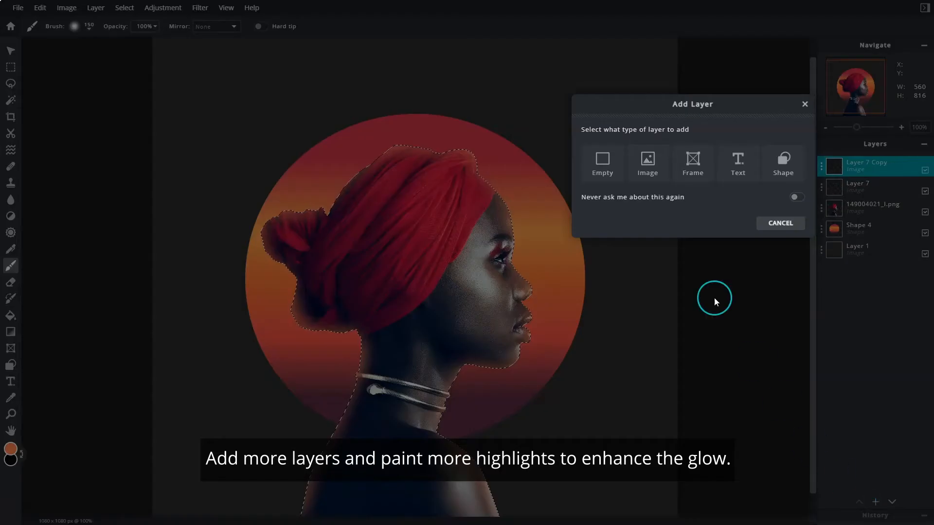
left_click(606, 182)
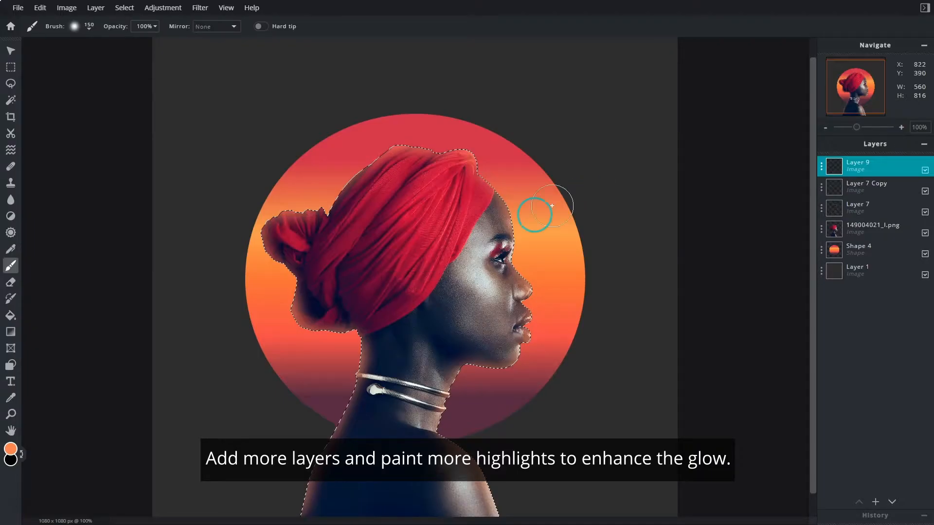
left_click(10, 450)
left_click(657, 245)
left_click(779, 244)
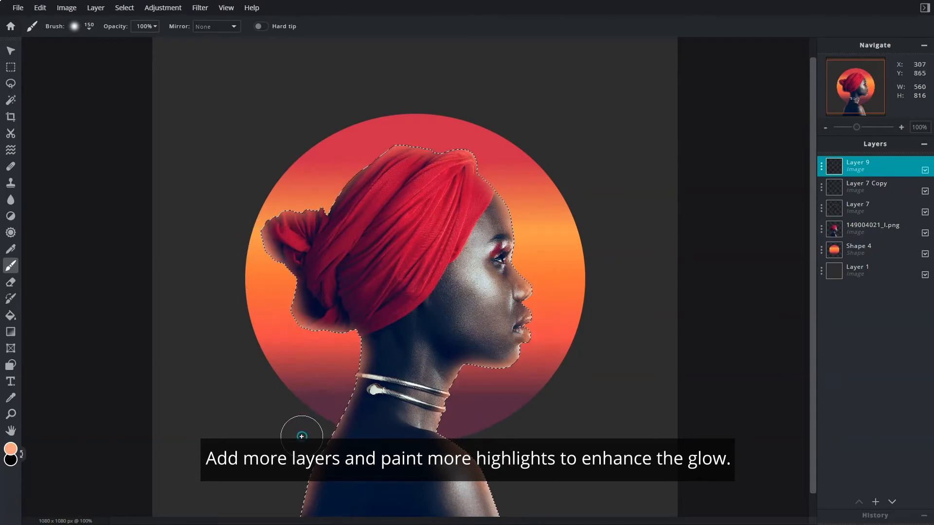
- Set the transparency of Layer 9 to 67
left_click(821, 166)
left_click_drag(821, 237, 790, 237)
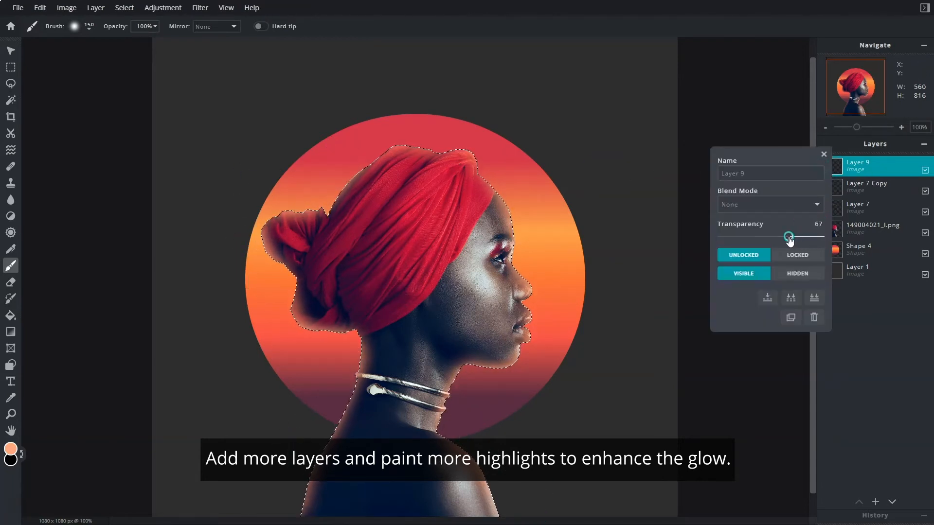
left_click(823, 154)
left_click(836, 277)
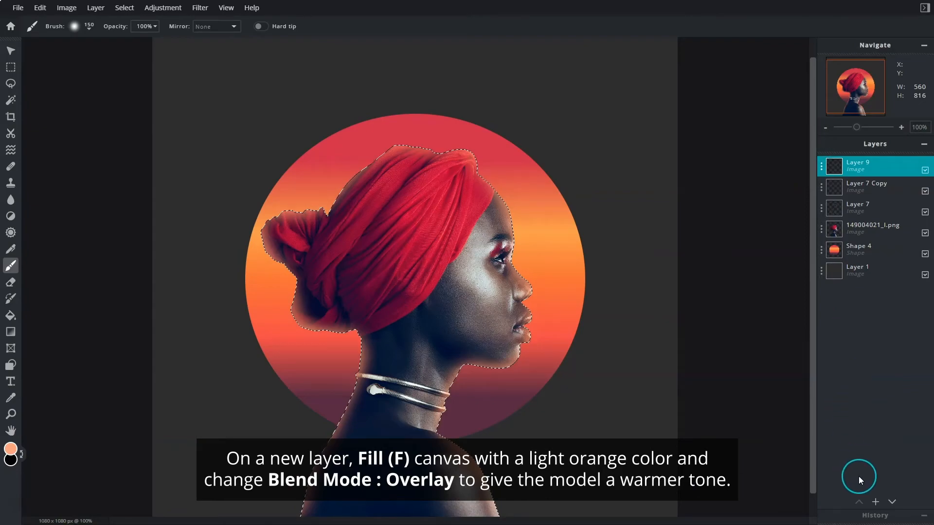
- Add another empty layer and fill the selected model silhouette on it with orange #FF845B
left_click(876, 501)
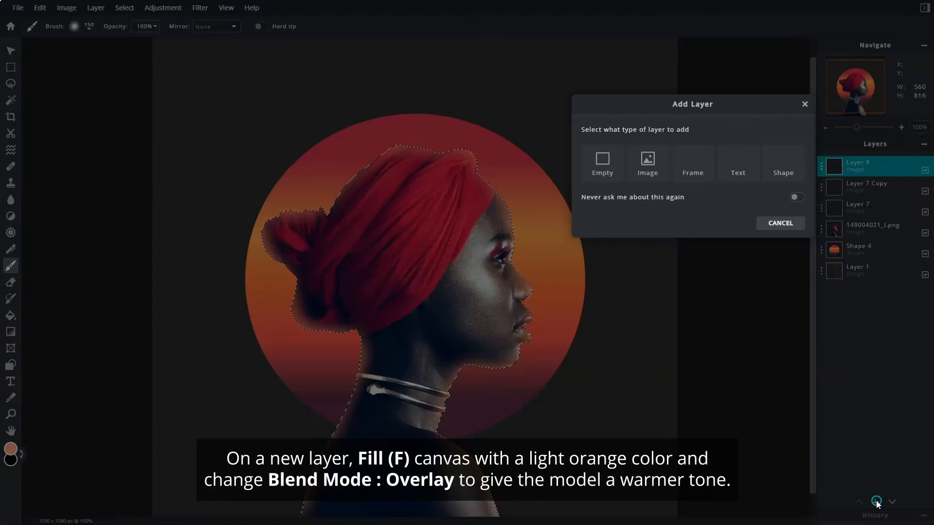
left_click(610, 180)
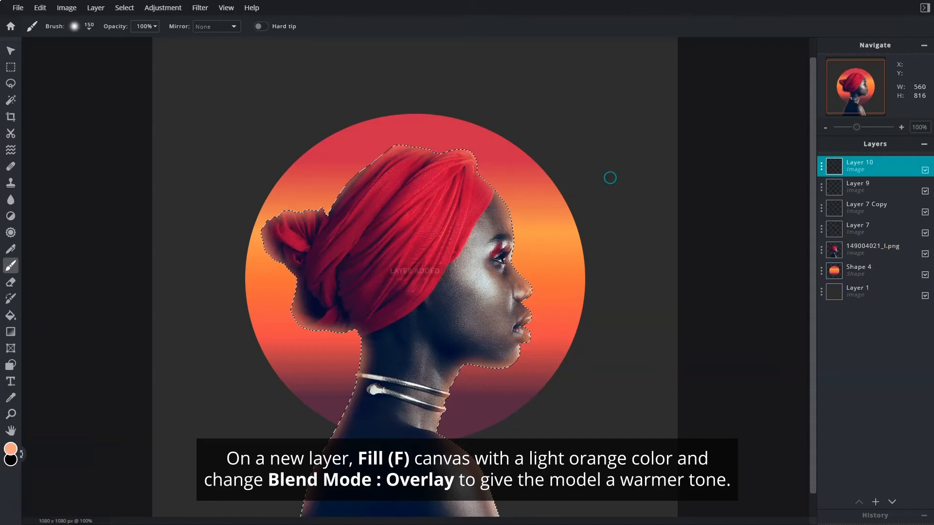
left_click(12, 449)
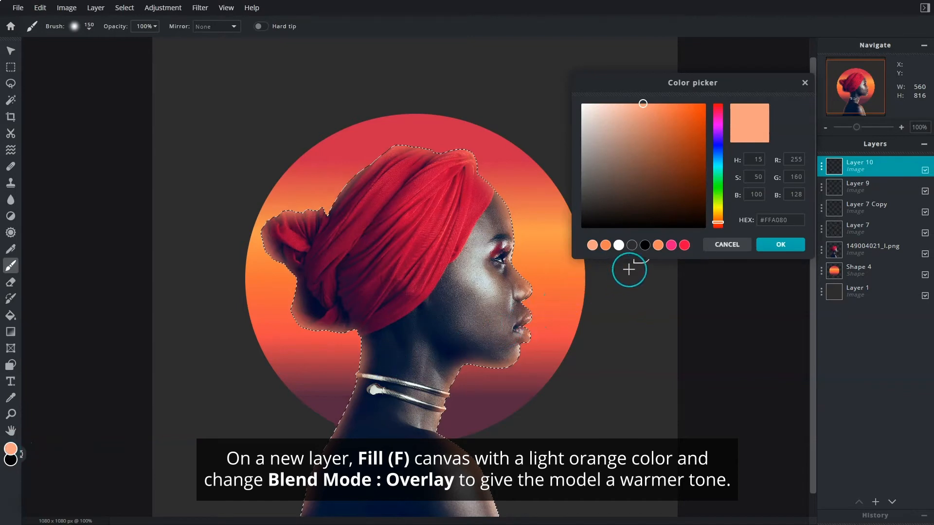
left_click(657, 244)
left_click(784, 220)
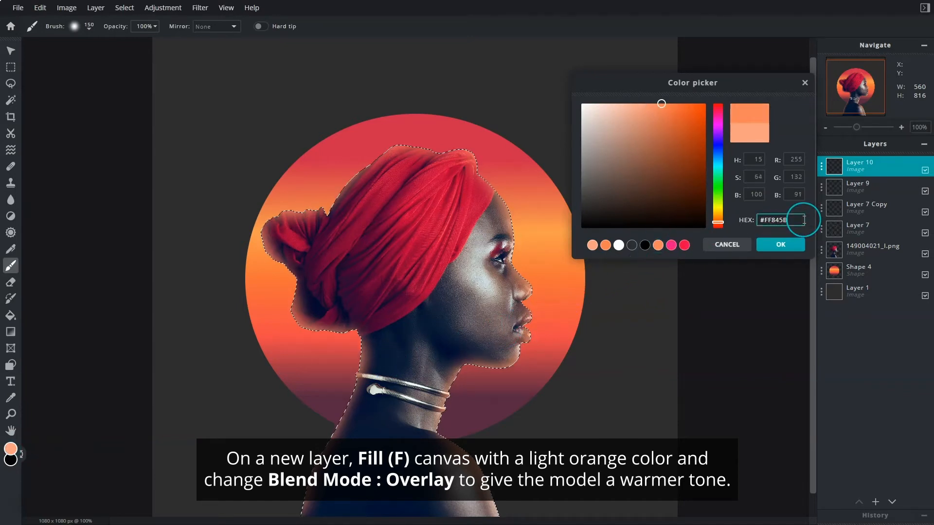
left_click(794, 250)
left_click(11, 316)
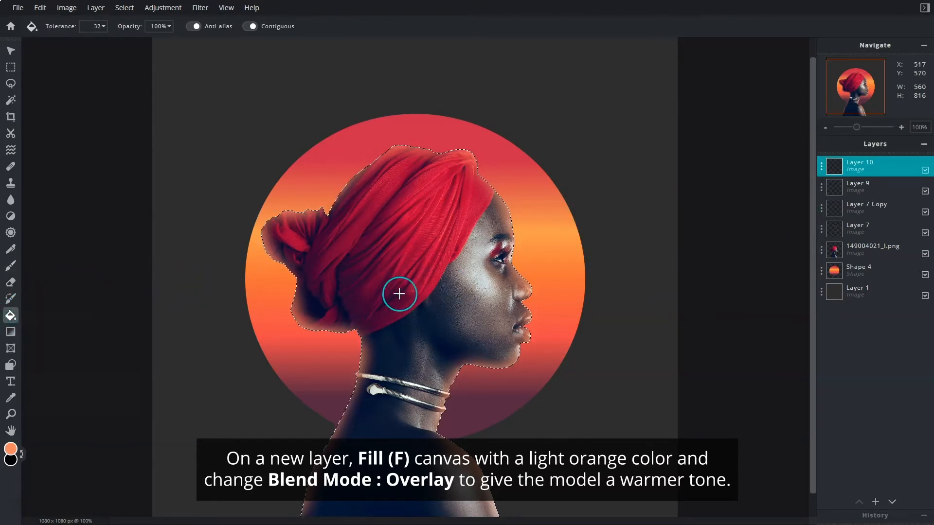
left_click(415, 289)
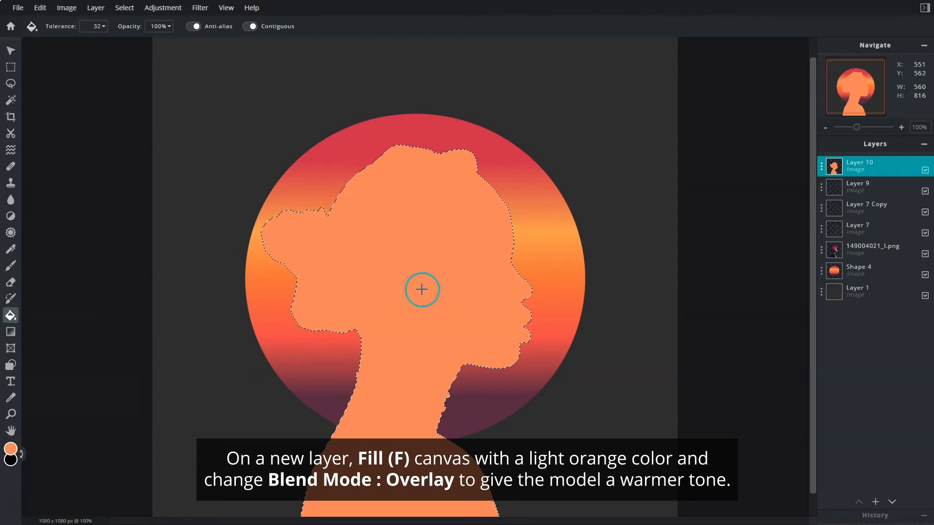
- Set the orange fill layer's blend mode to Overlay and its transparency to 22
left_click(821, 168)
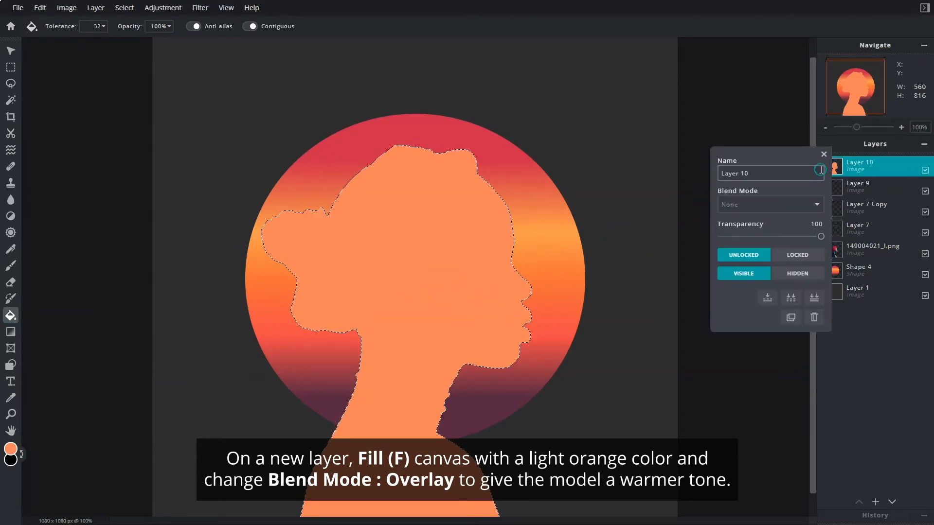
left_click(817, 207)
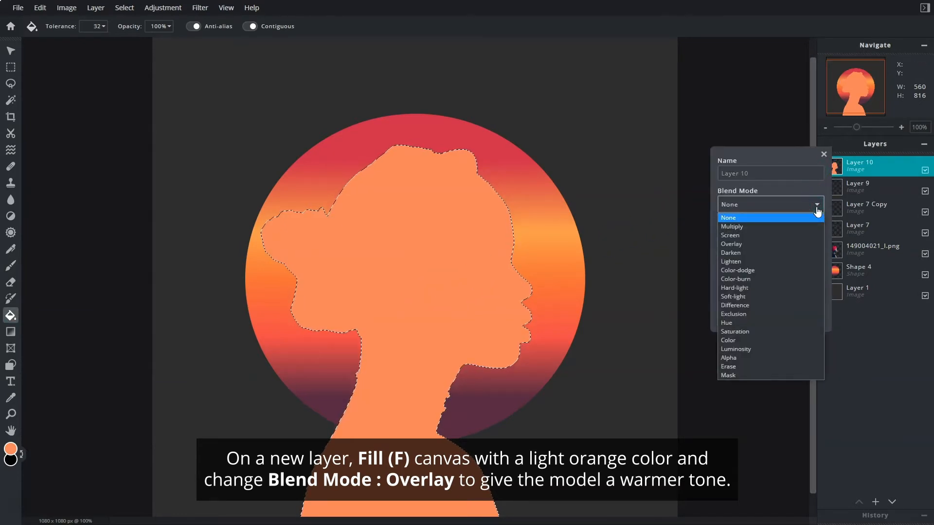
left_click(797, 244)
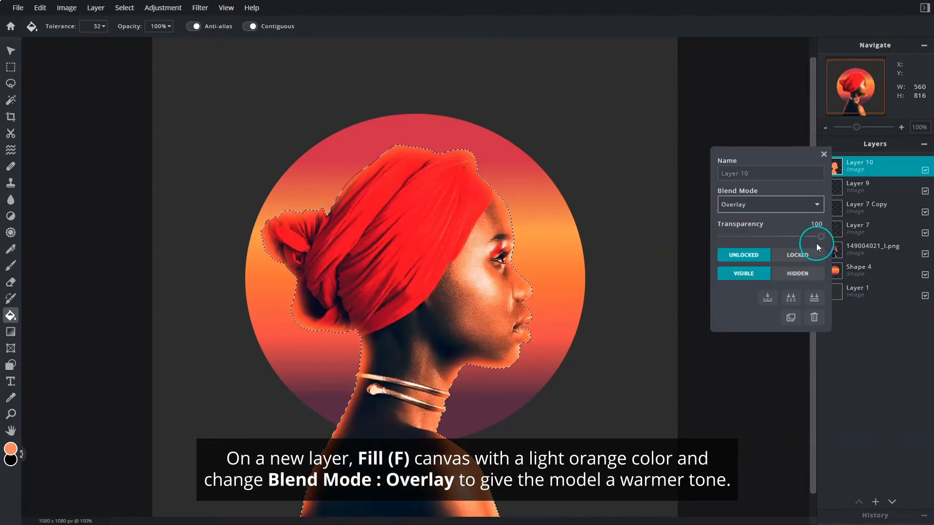
left_click_drag(816, 244, 744, 238)
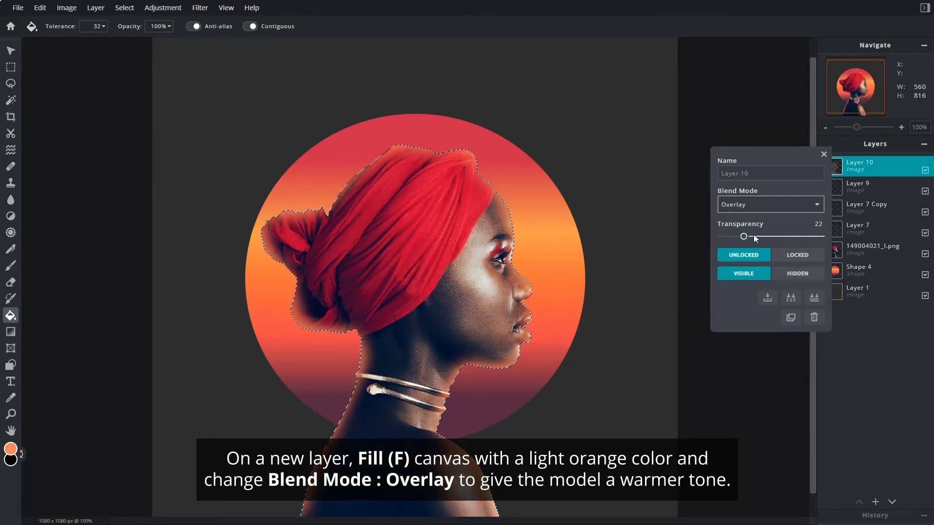
left_click(824, 155)
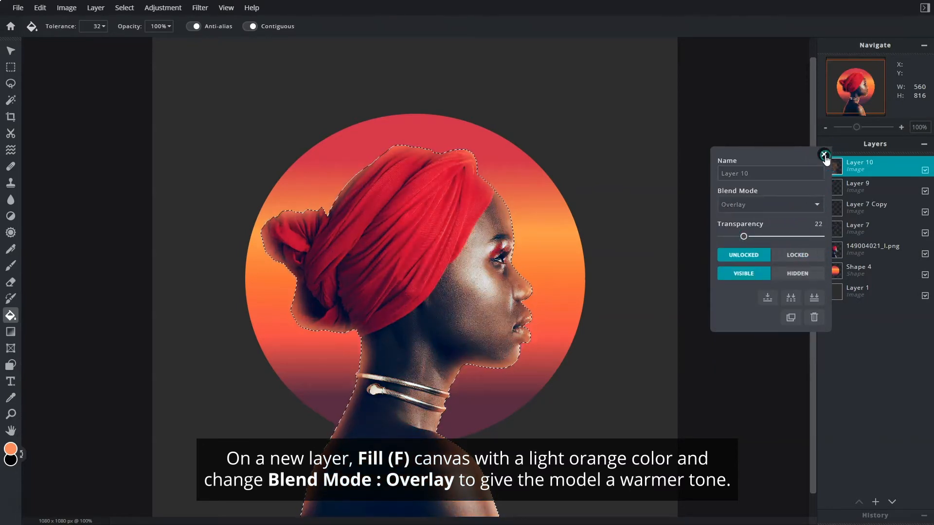
- Deselect the model outline and add the heavily scratched black frame from the Brushed border elements
left_click(125, 7)
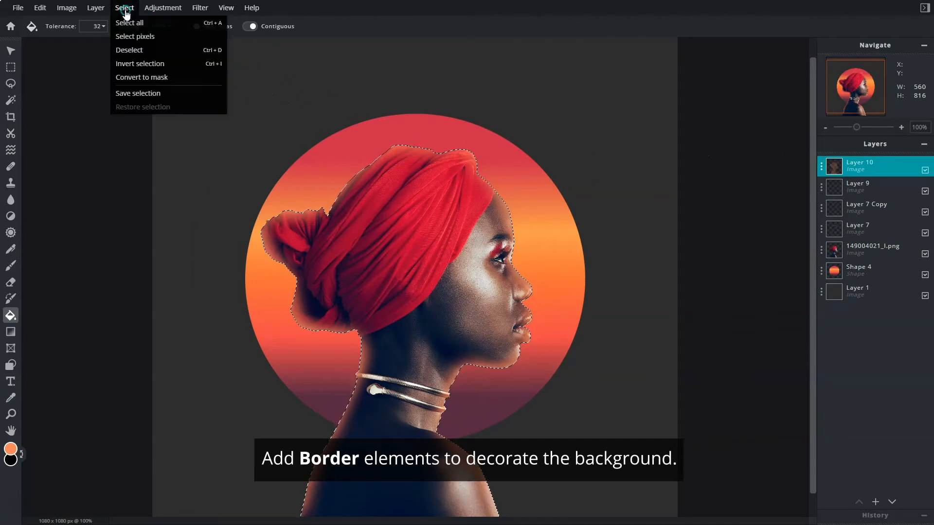
left_click(132, 50)
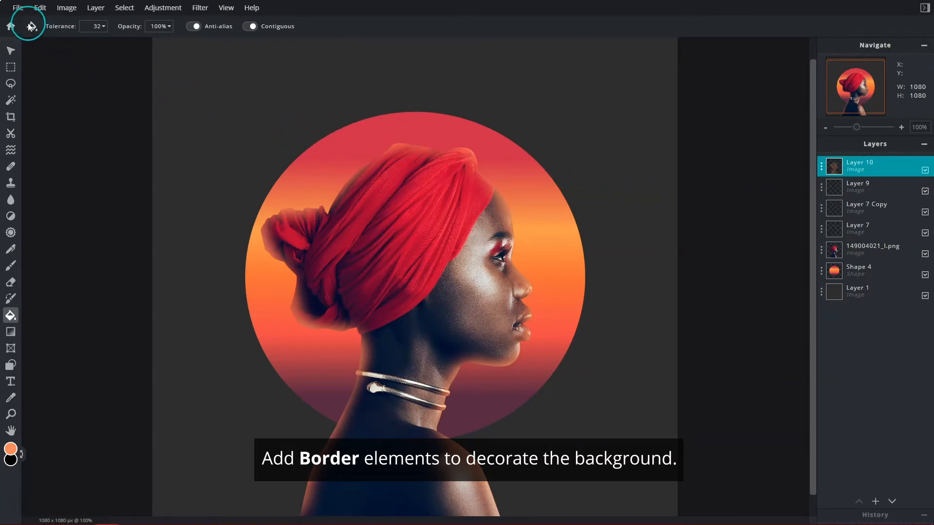
left_click(18, 10)
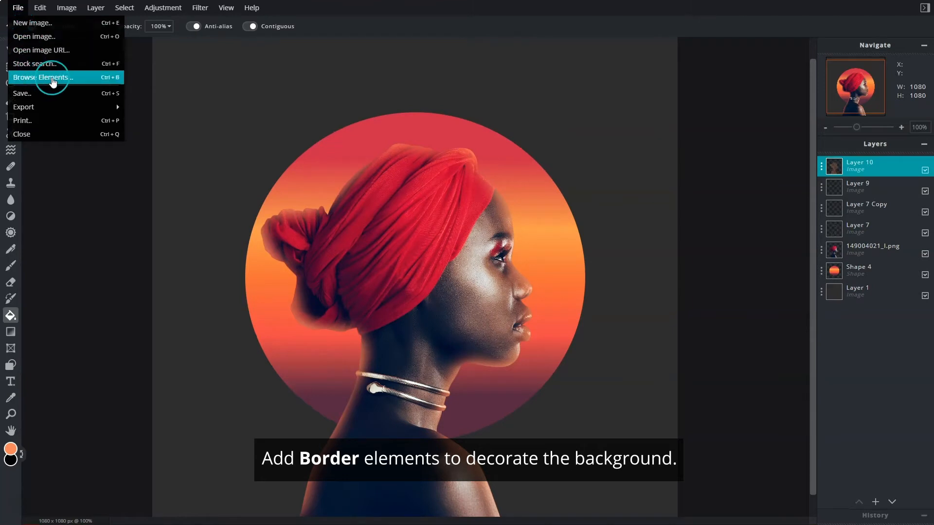
left_click(83, 82)
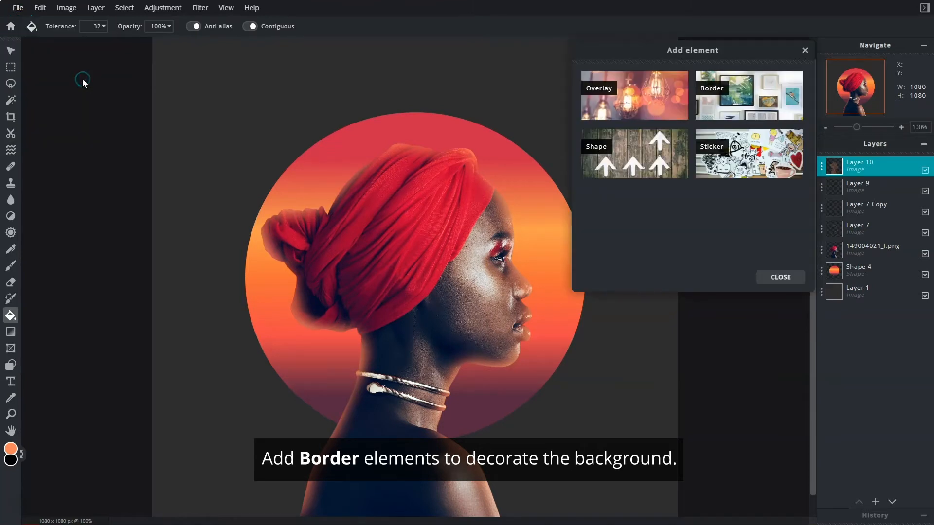
left_click(764, 117)
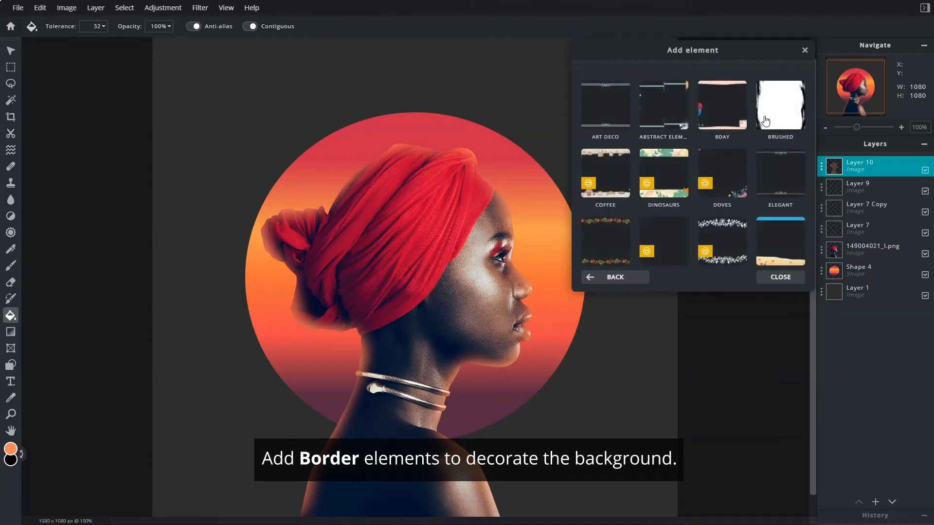
left_click(764, 117)
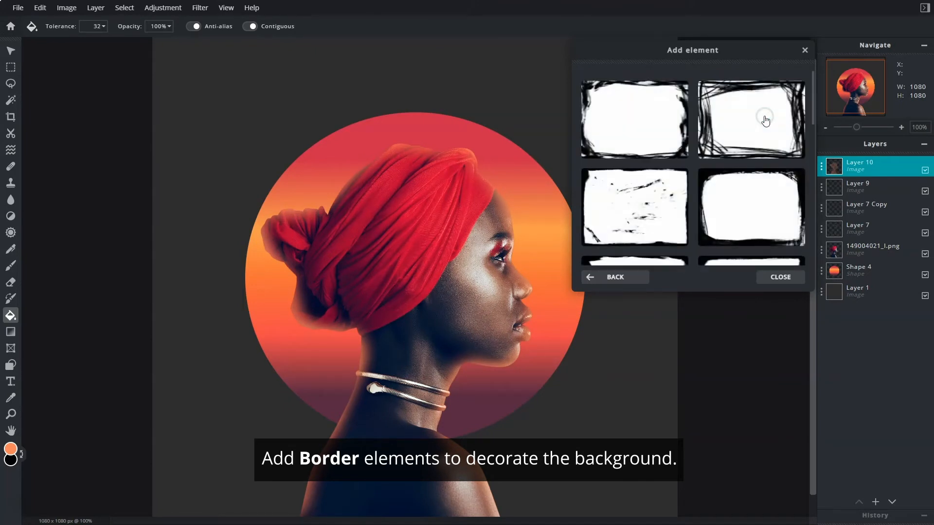
scroll(673, 183, "down", 4)
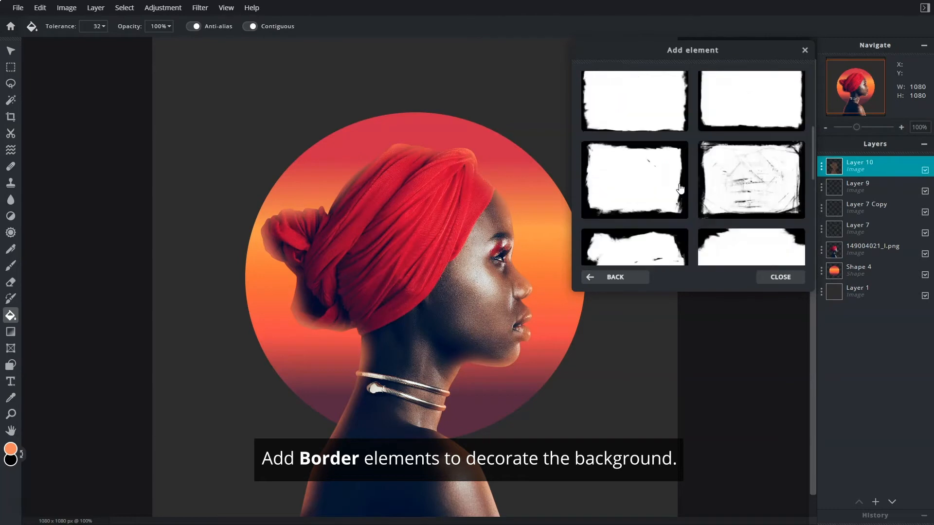
left_click(757, 161)
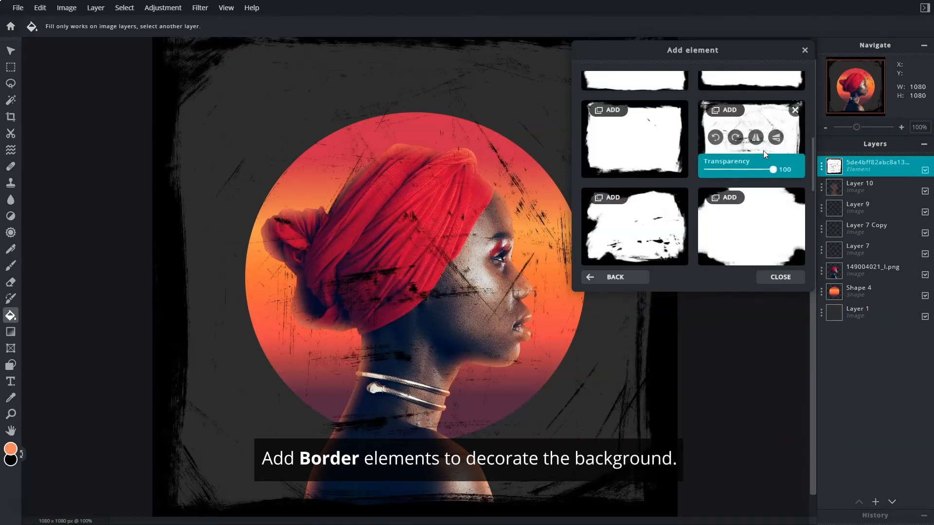
left_click(805, 51)
- Move the scratched border element below the sunset circle shape, directly above the dark background layer
left_click_drag(888, 164, 889, 195)
left_click_drag(888, 220, 884, 291)
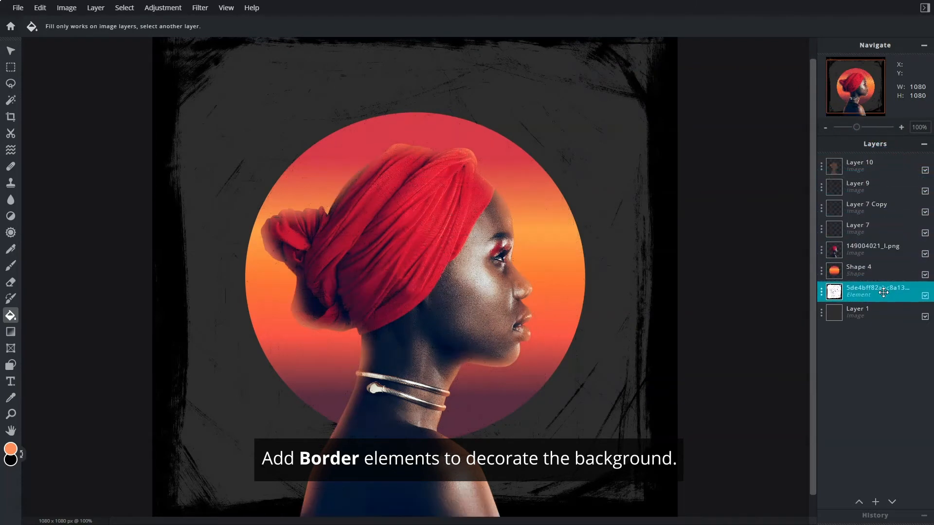
- Add the smudged gray cloudy texture from the Border elements above all other layers
left_click(887, 166)
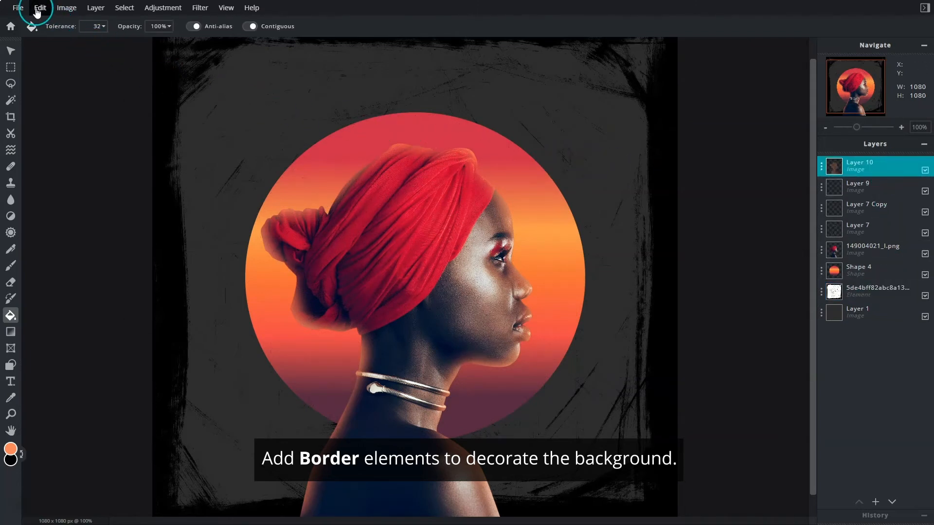
left_click(21, 7)
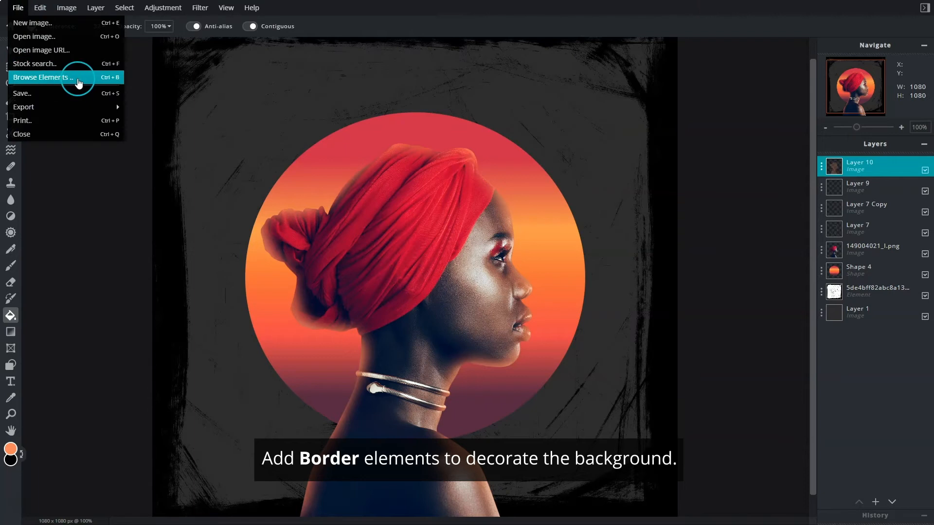
left_click(80, 81)
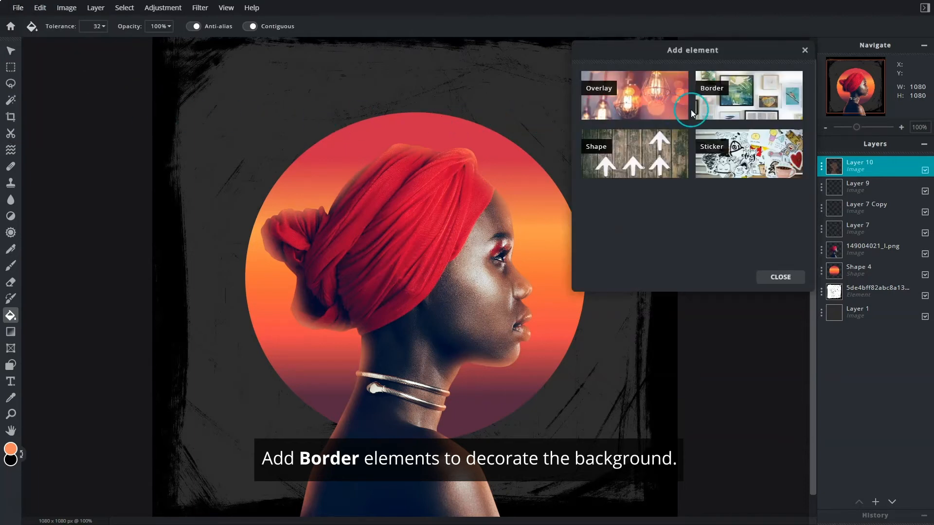
left_click(766, 110)
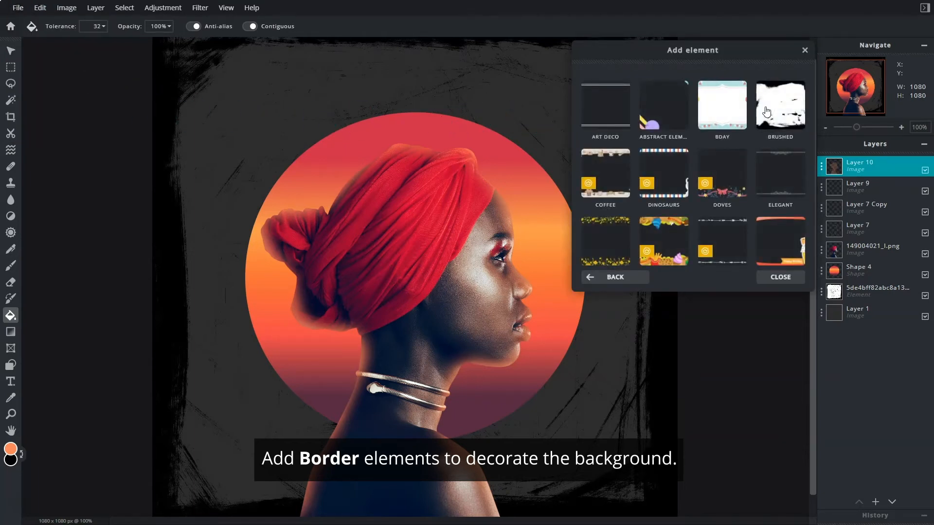
scroll(766, 108, "down", 3)
left_click(723, 136)
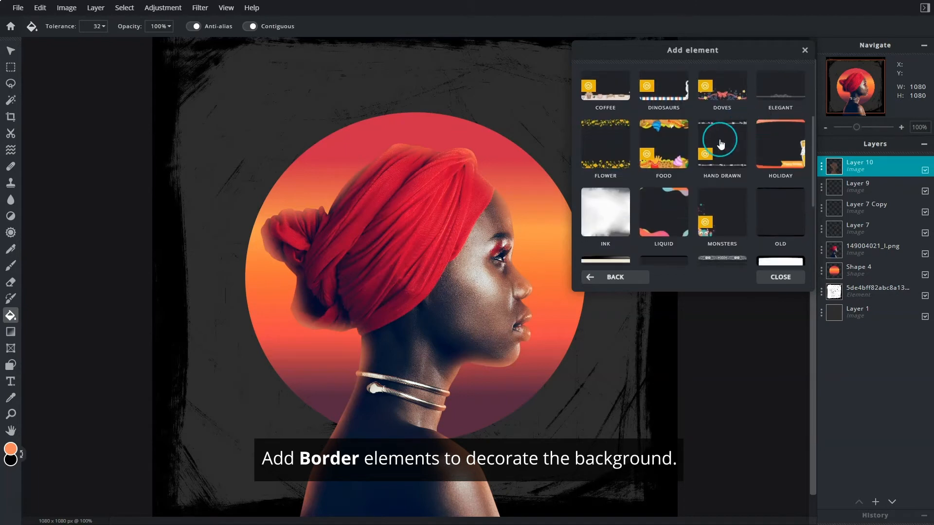
scroll(757, 137, "down", 5)
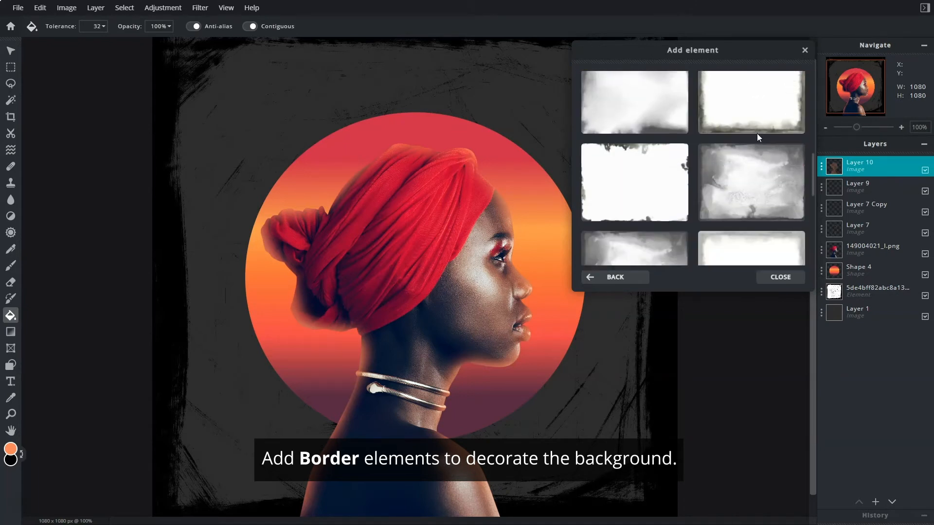
scroll(758, 137, "up", 3)
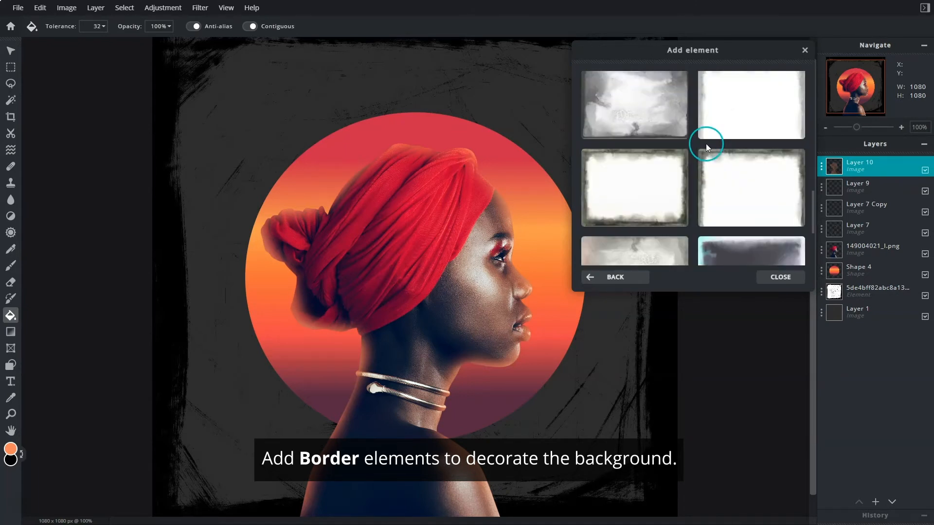
left_click(757, 127)
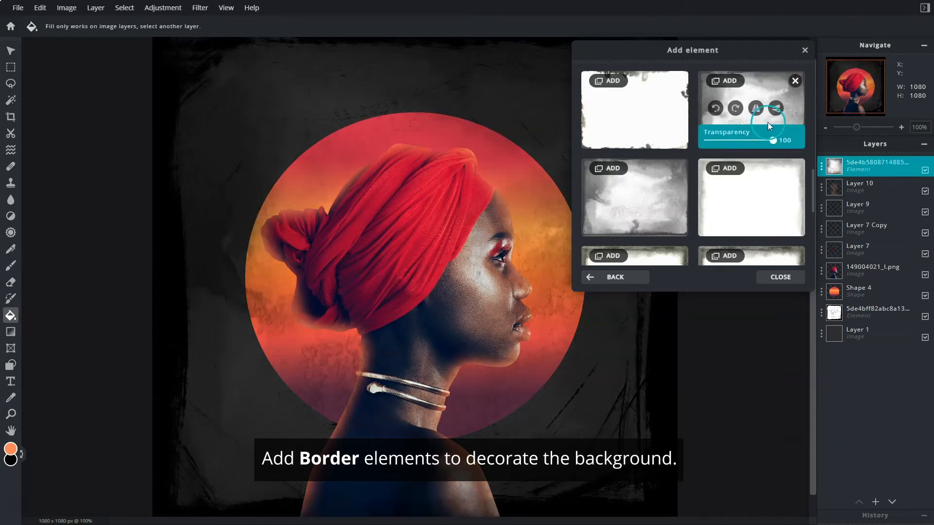
left_click(802, 49)
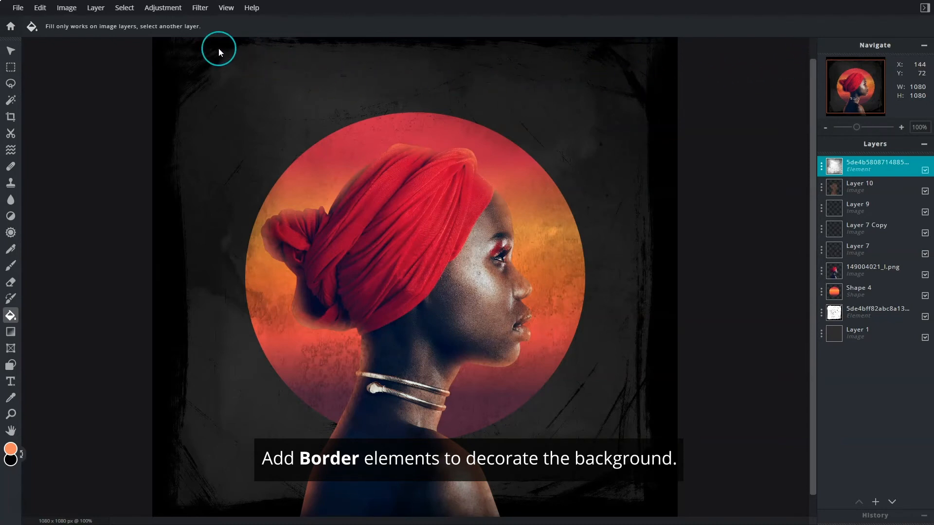
- Rasterize the smudged gray texture element into an image layer
left_click(103, 8)
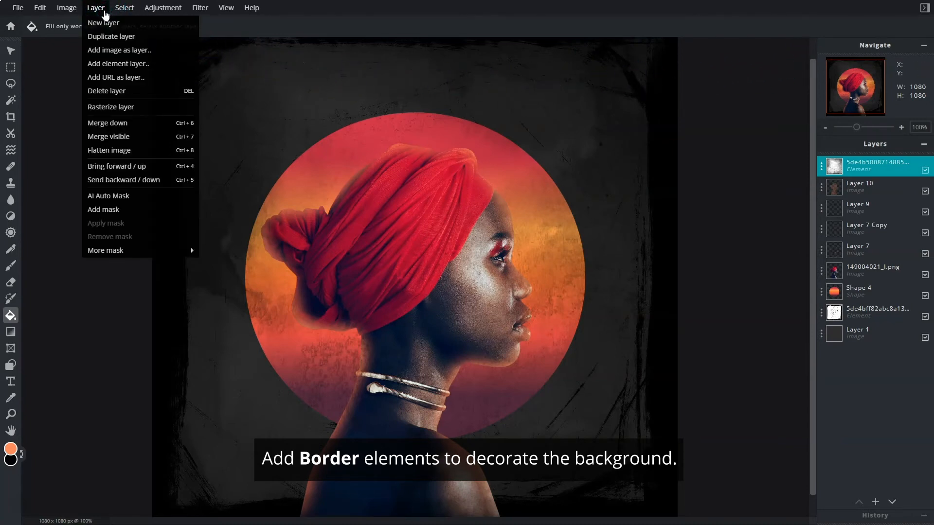
left_click(132, 108)
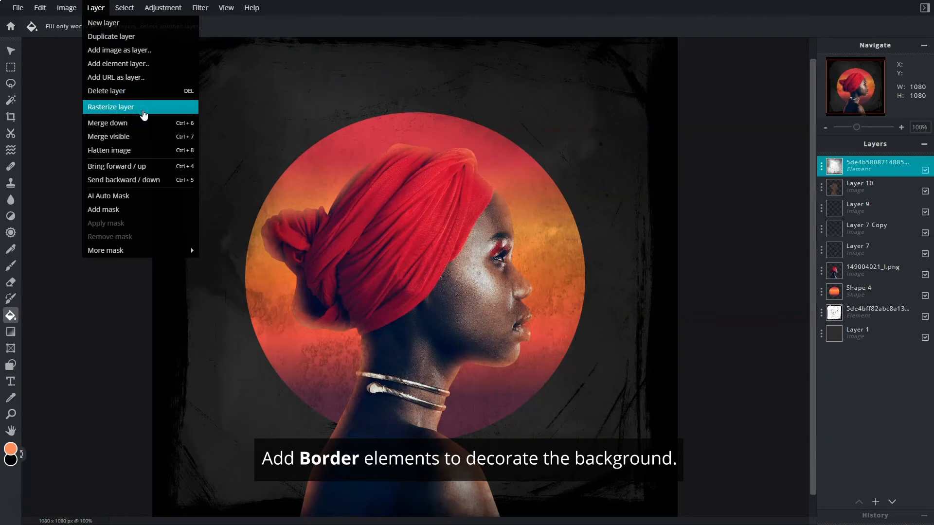
left_click(145, 113)
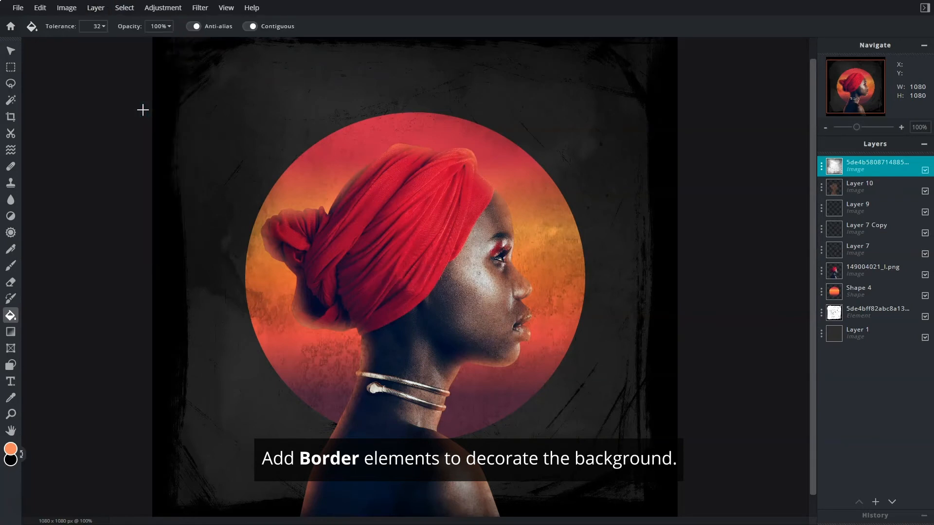
- Mask the gray texture beside the face with the Cutout draw brush, soft 200 px size, 82% opacity
left_click(14, 140)
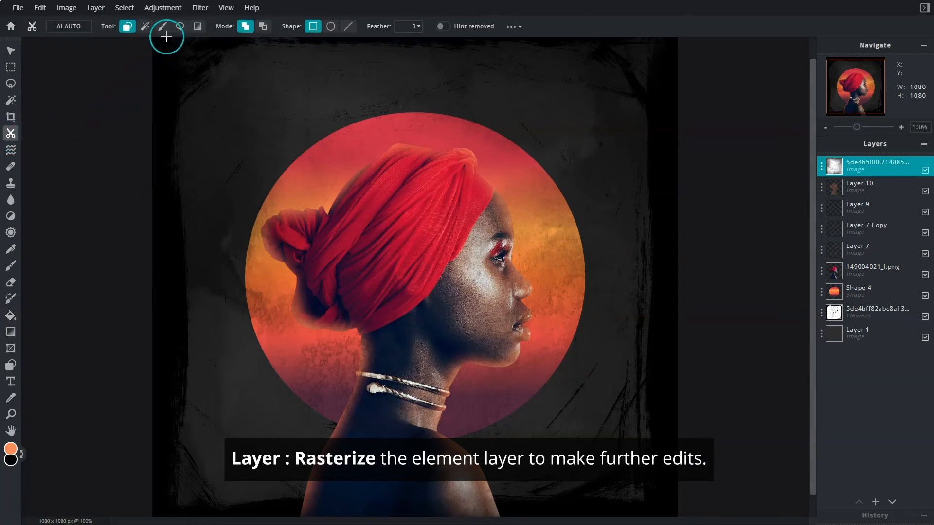
left_click(163, 27)
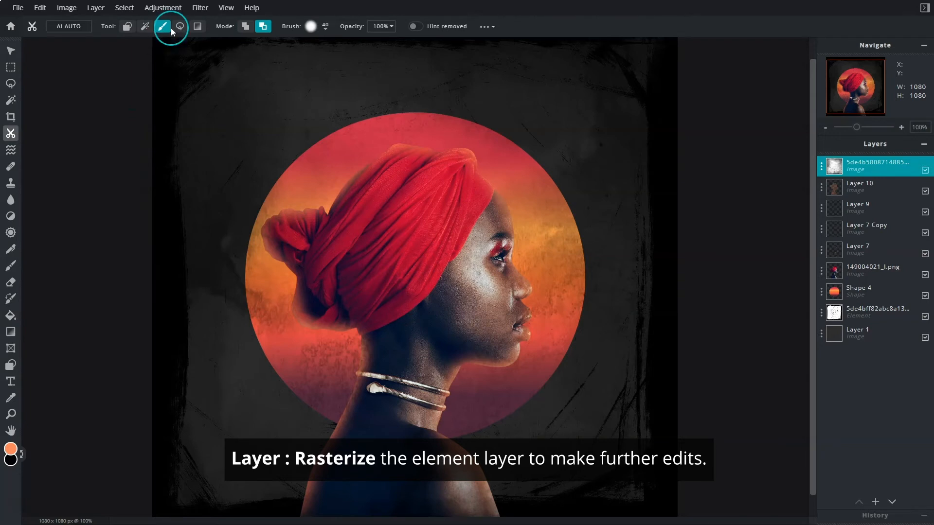
left_click(326, 27)
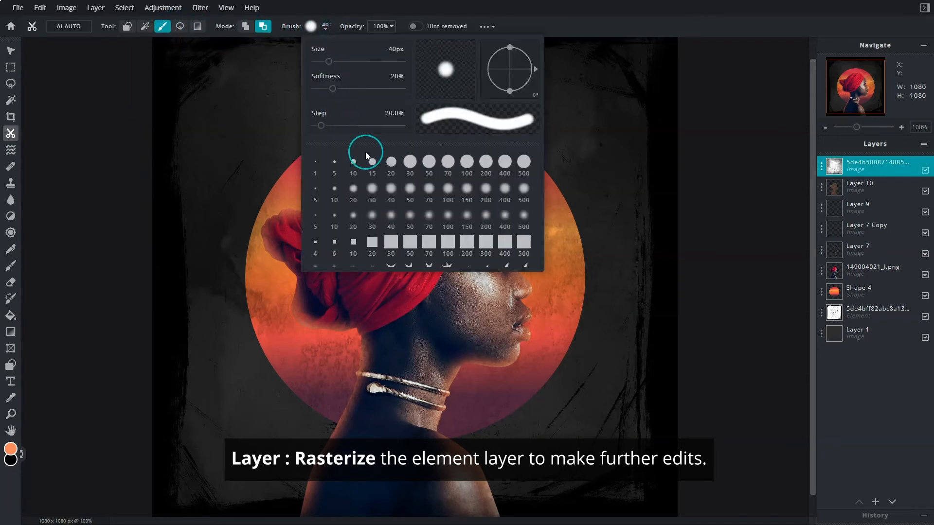
left_click(484, 223)
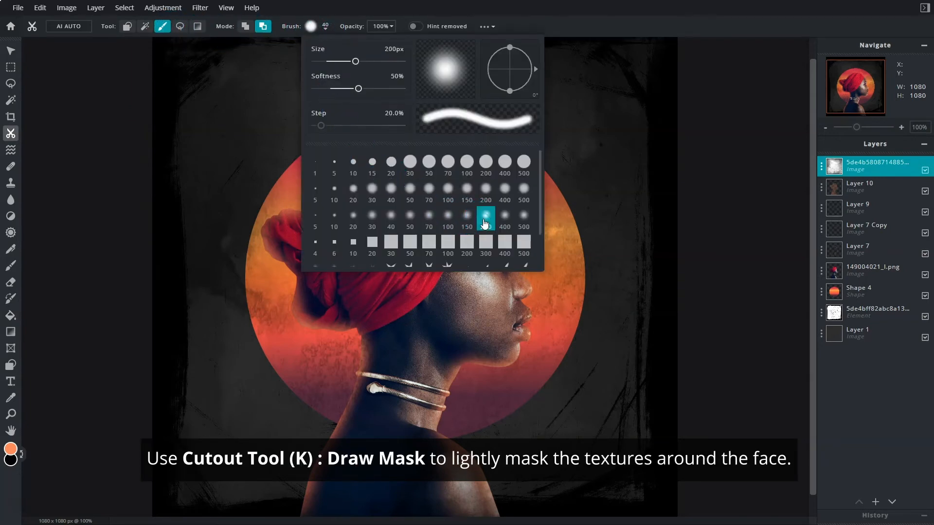
left_click(388, 27)
left_click(390, 26)
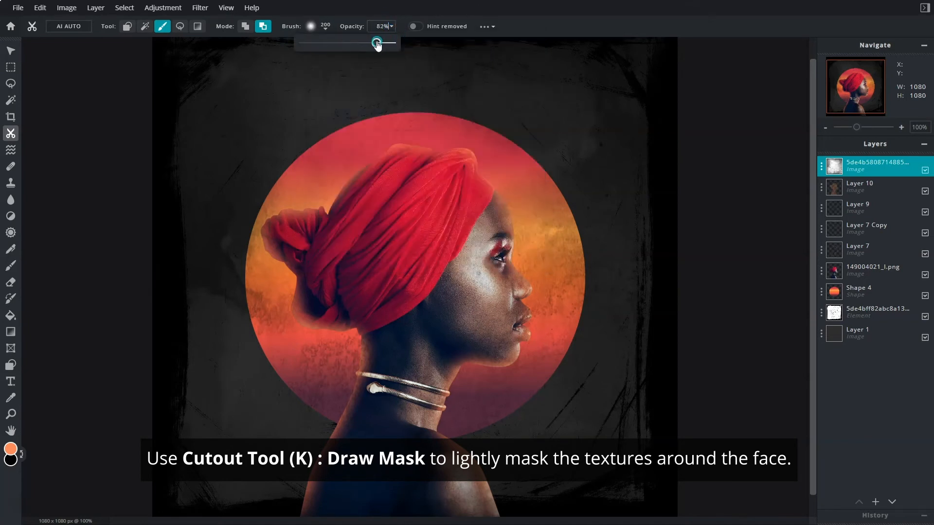
left_click_drag(565, 292, 580, 263)
- Lightly mask the gray texture over the model and sunset circle with a soft 400 px cutout brush at 49% opacity
left_click(389, 27)
left_click_drag(377, 44, 347, 44)
left_click(311, 27)
left_click(501, 215)
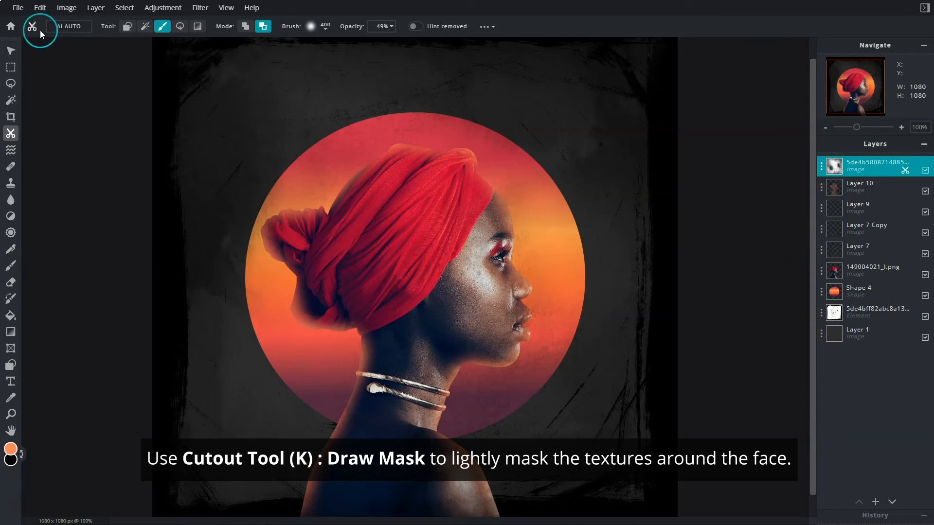
- Add a glowing ember sparks Overlay element and move it directly below the masked gray texture layer
left_click(15, 7)
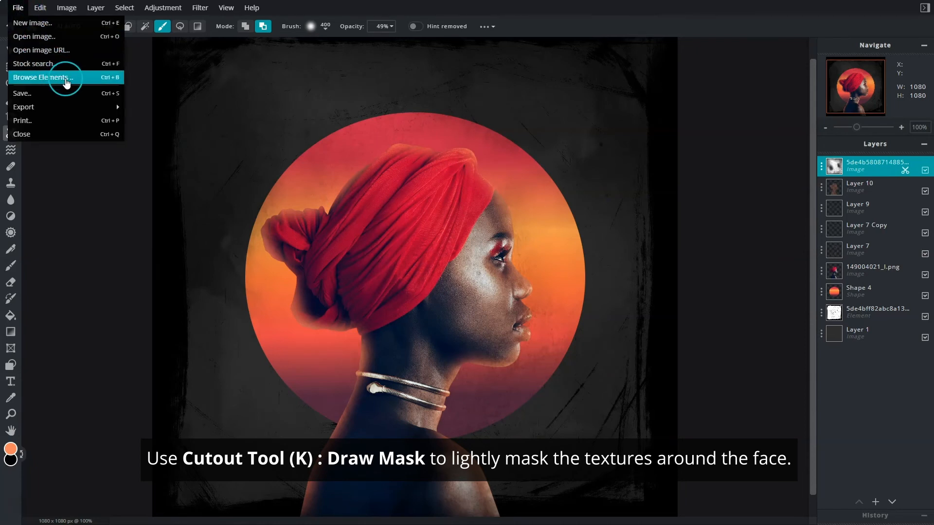
left_click(81, 83)
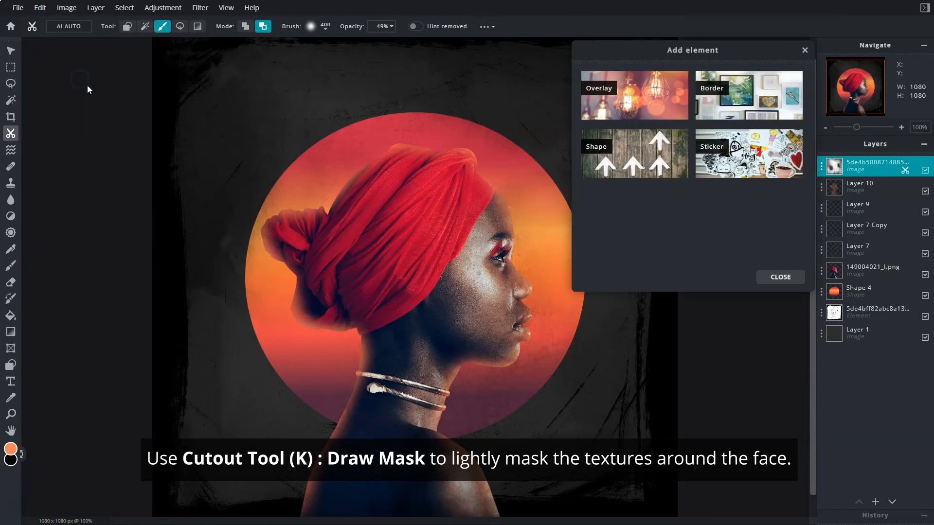
left_click(646, 115)
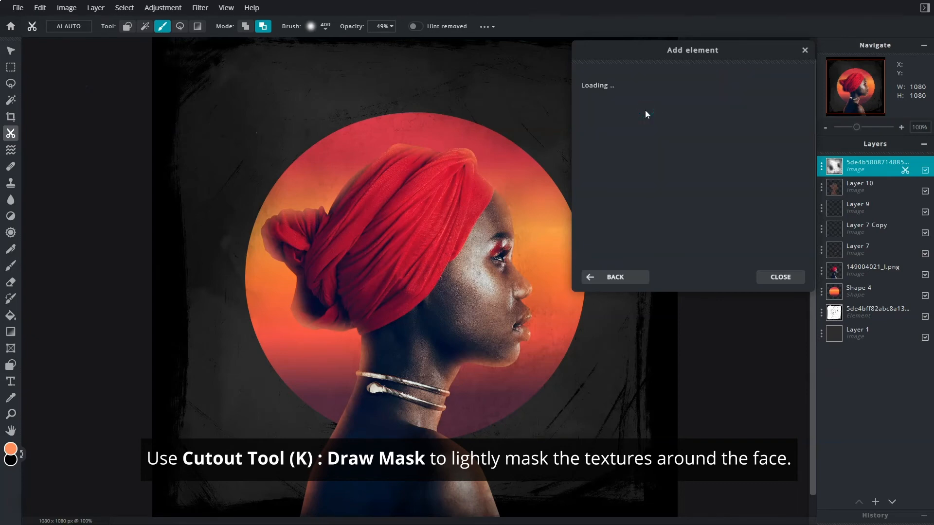
scroll(705, 126, "down", 5)
scroll(706, 129, "down", 10)
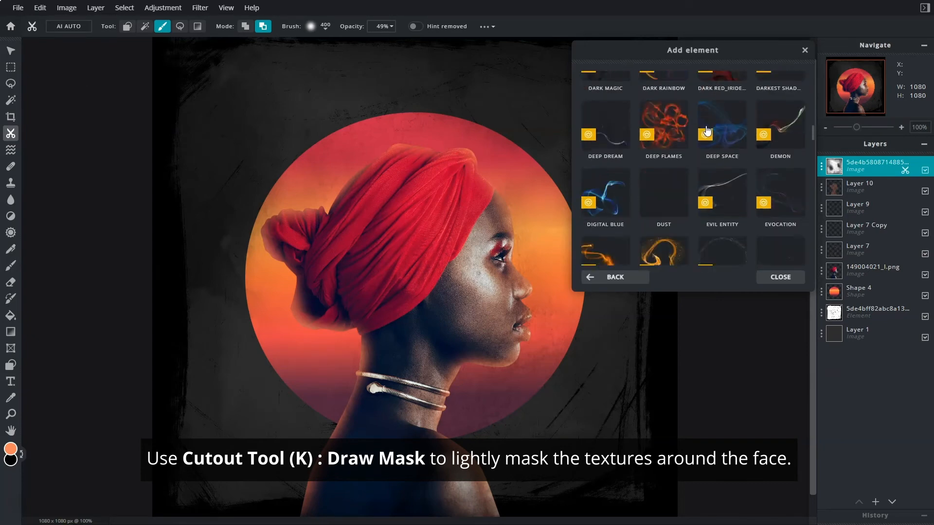
scroll(706, 129, "down", 15)
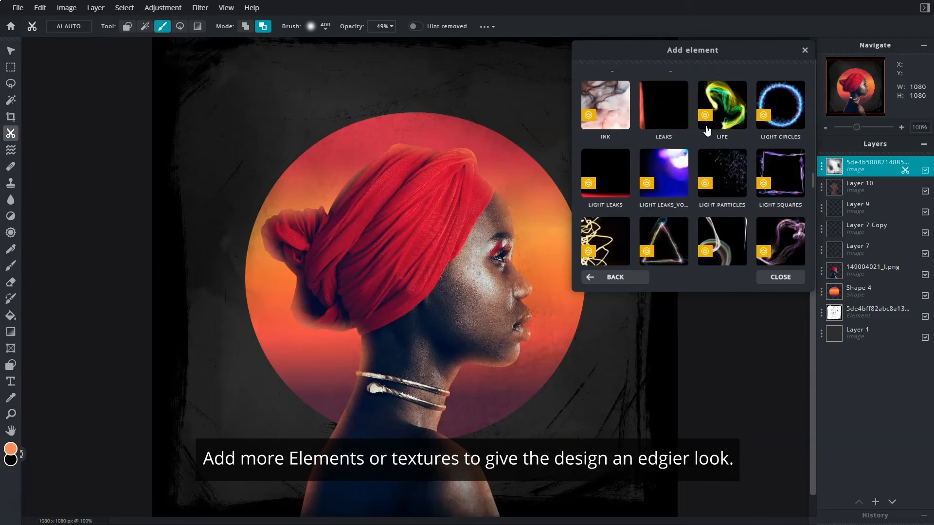
left_click(788, 165)
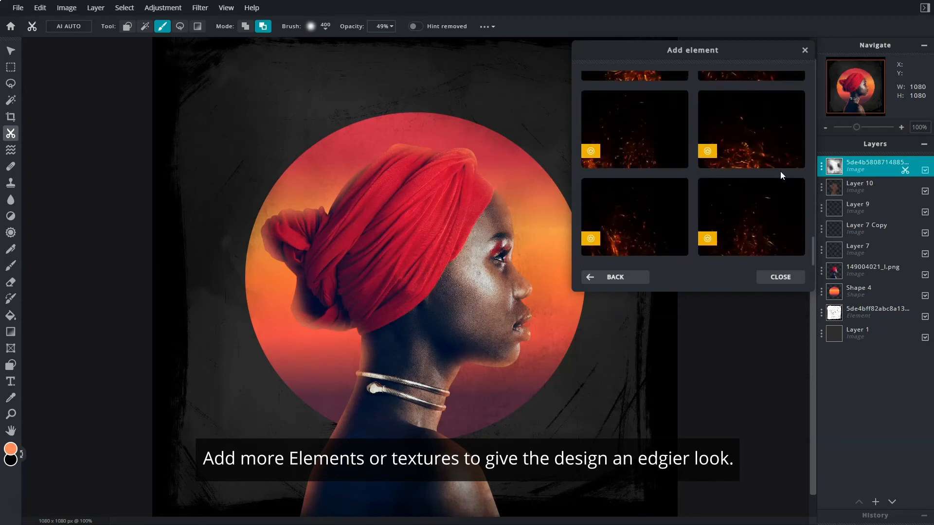
left_click(778, 211)
left_click(777, 277)
left_click_drag(880, 165, 901, 193)
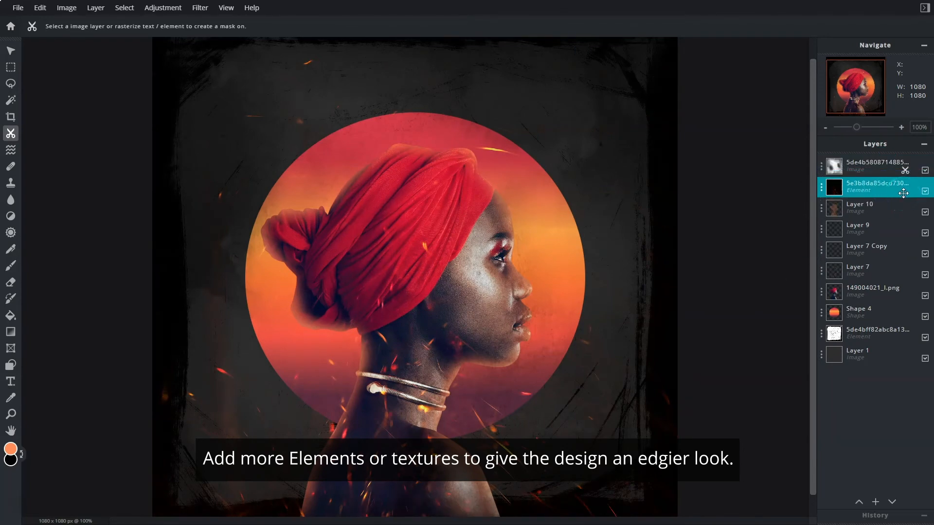
- Add an empty layer on top and paint soft black shading along the canvas bottom with a 670 px brush
left_click(871, 165)
left_click(875, 502)
left_click(600, 176)
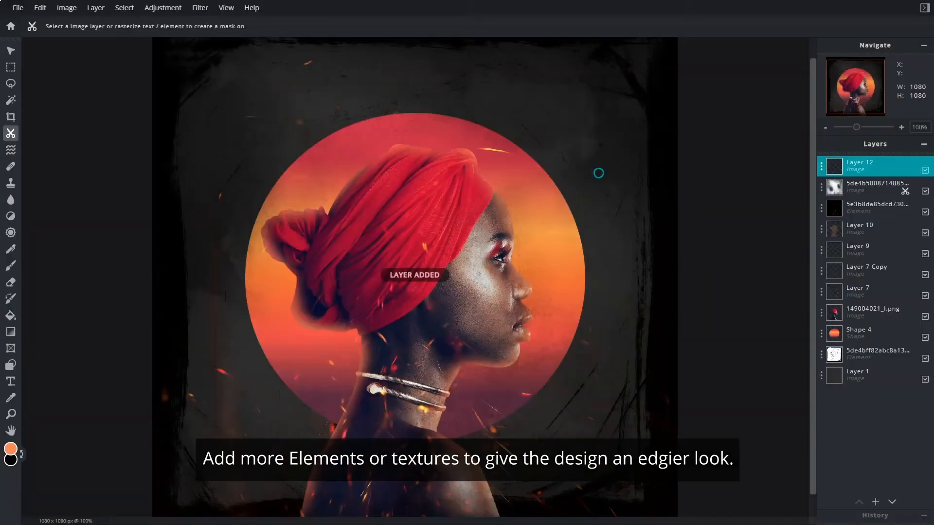
left_click(10, 265)
left_click(21, 454)
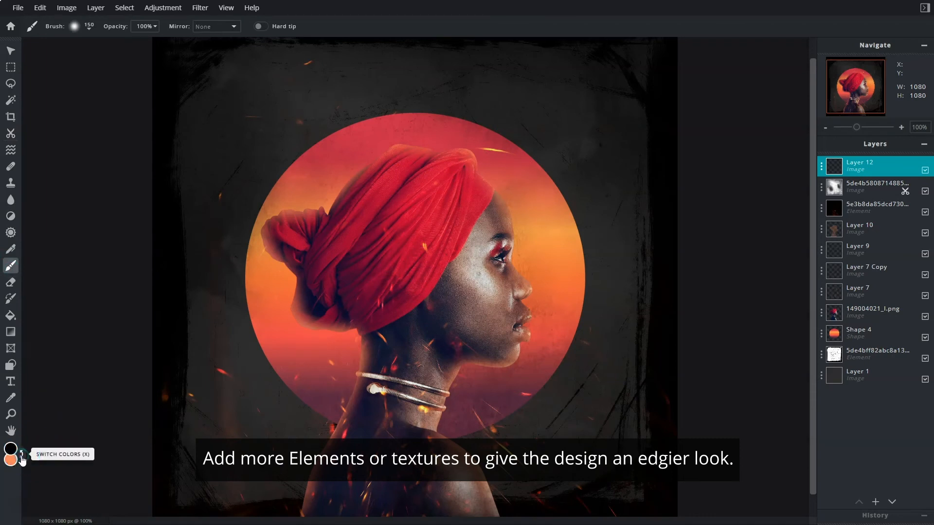
scroll(273, 248, "down", 2)
left_click(89, 27)
left_click_drag(116, 61, 129, 61)
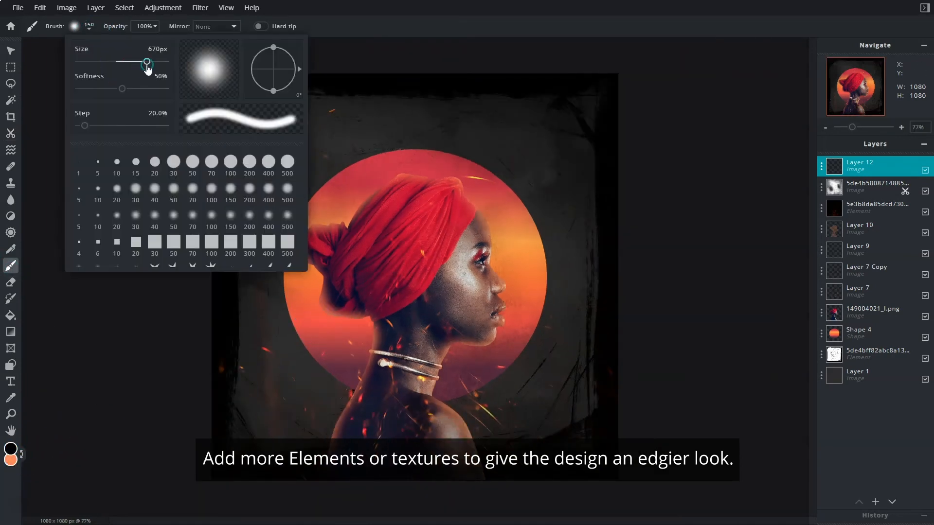
scroll(290, 377, "down", 1)
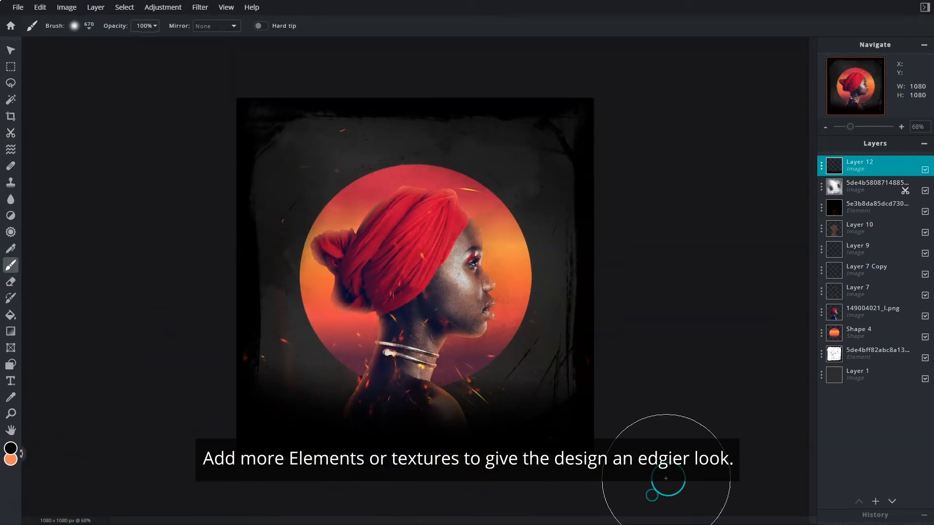
- Change the blend mode of the black shading layer
left_click(822, 166)
left_click(770, 204)
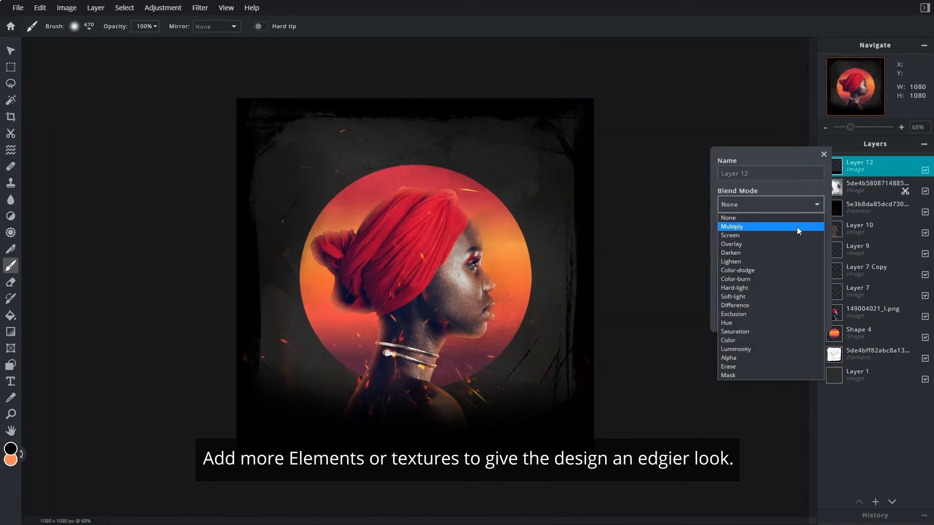
left_click(772, 290)
left_click(823, 154)
- Add the dark grunge image 20585154_l.jpg as a layer and size it to 1650 × 1100, covering the canvas
left_click(875, 502)
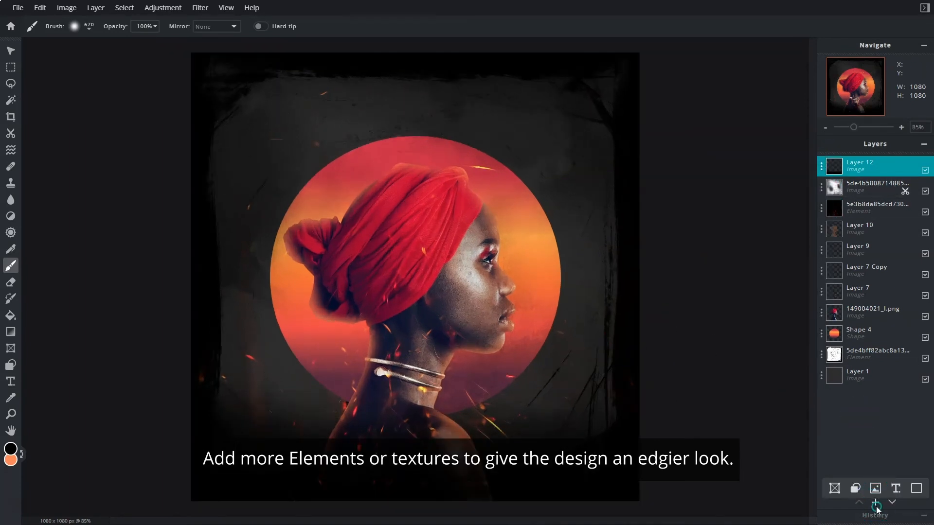
left_click(876, 488)
left_click(108, 84)
left_click(511, 352)
left_click_drag(140, 94, 234, 152)
left_click_drag(690, 461, 596, 427)
scroll(762, 190, "up", 3)
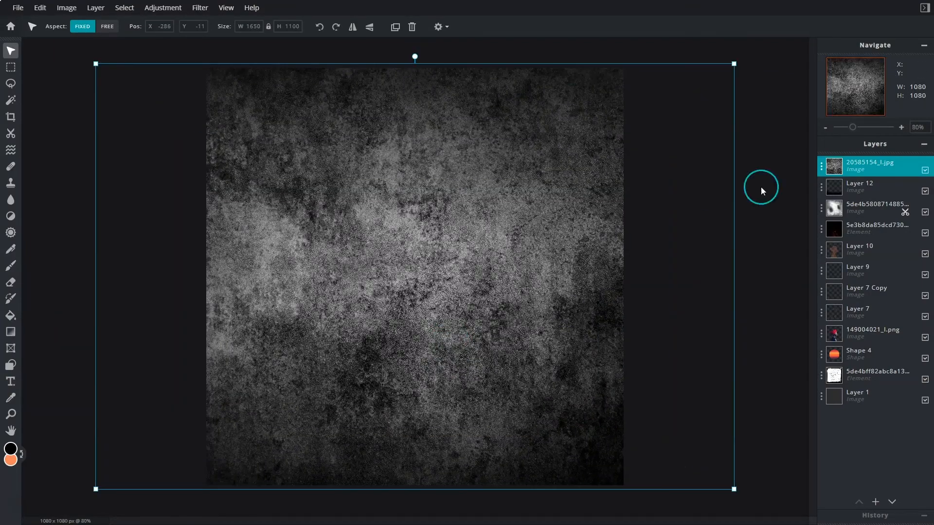
- Set the dark grunge image layer's blend mode to Soft-light
left_click(822, 166)
left_click(807, 204)
left_click(771, 284)
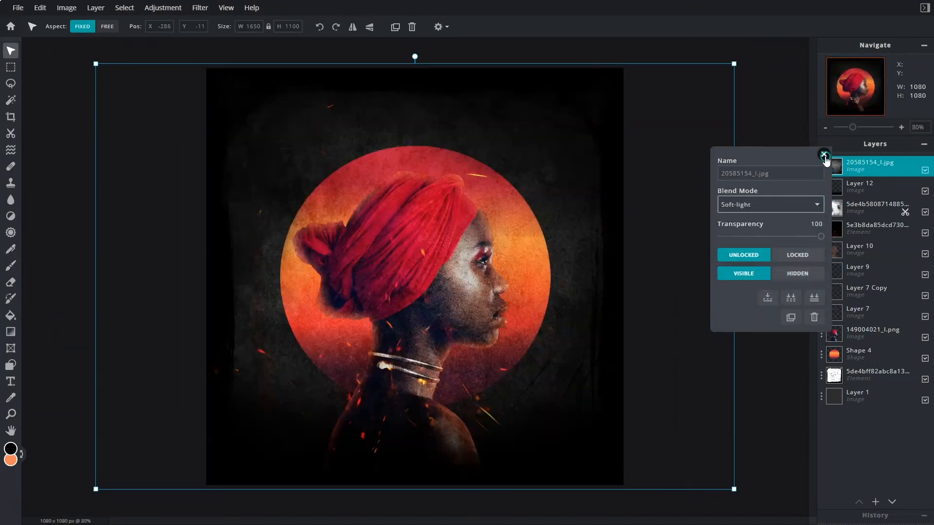
left_click(824, 154)
- Cut the grunge texture away from the face and headwrap with a 400 px brush at 49% and 22% opacity; set layer transparency to 78
left_click(11, 133)
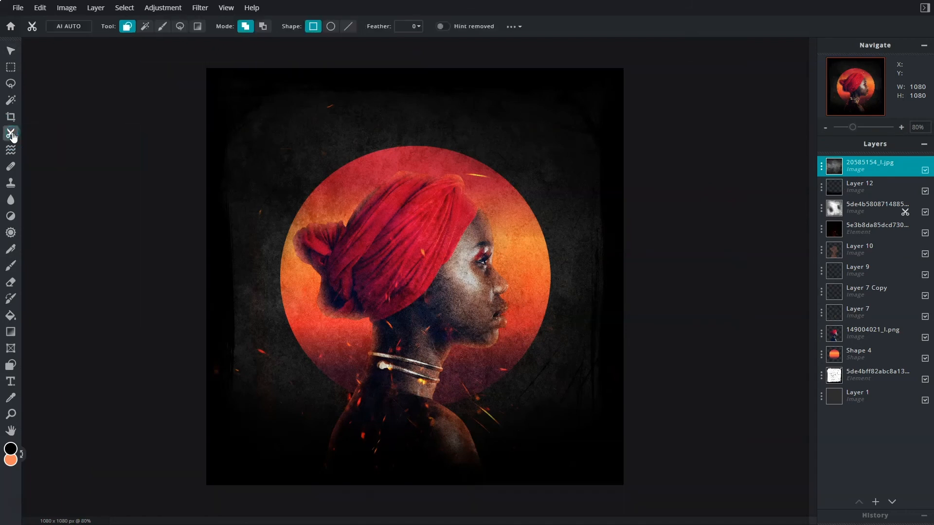
left_click(163, 27)
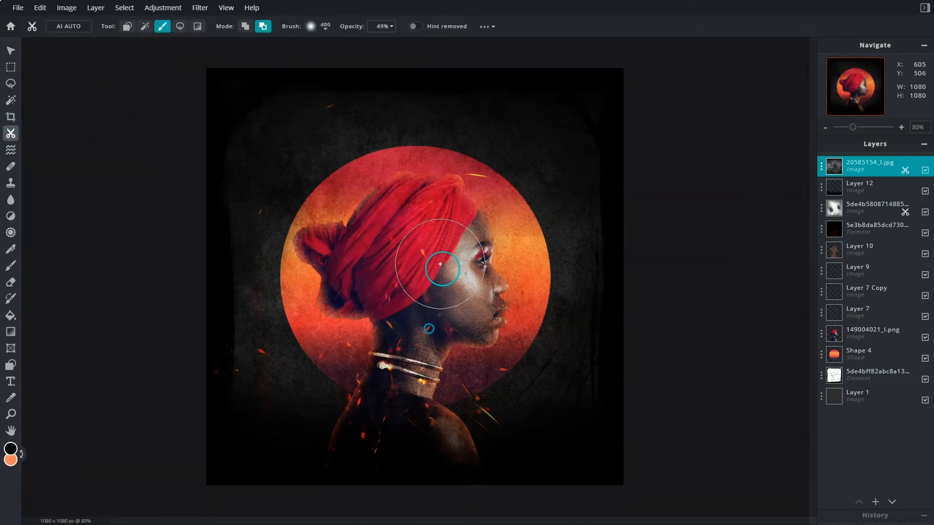
left_click_drag(440, 271, 444, 298)
left_click(390, 25)
left_click_drag(346, 45, 327, 45)
mouse_move(419, 221)
left_mouse_down()
mouse_move(431, 209)
mouse_move(364, 311)
left_mouse_up()
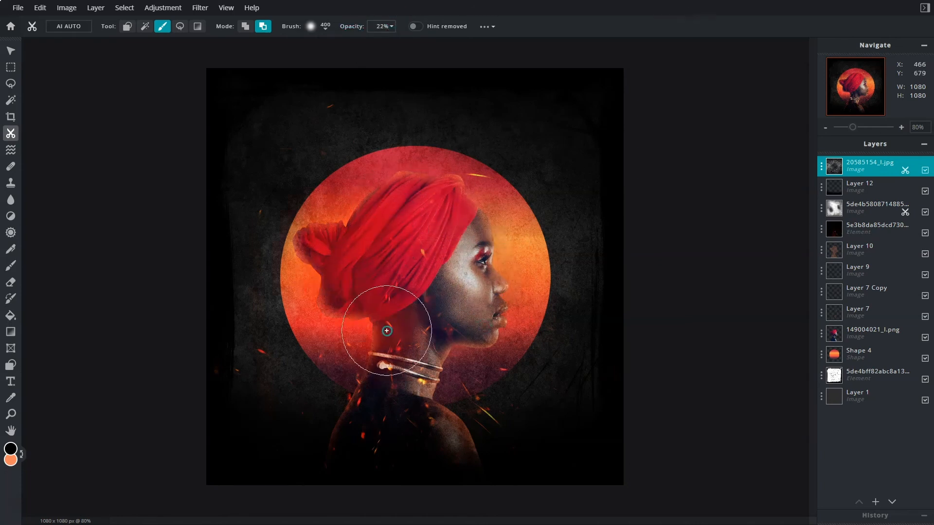
left_click(822, 168)
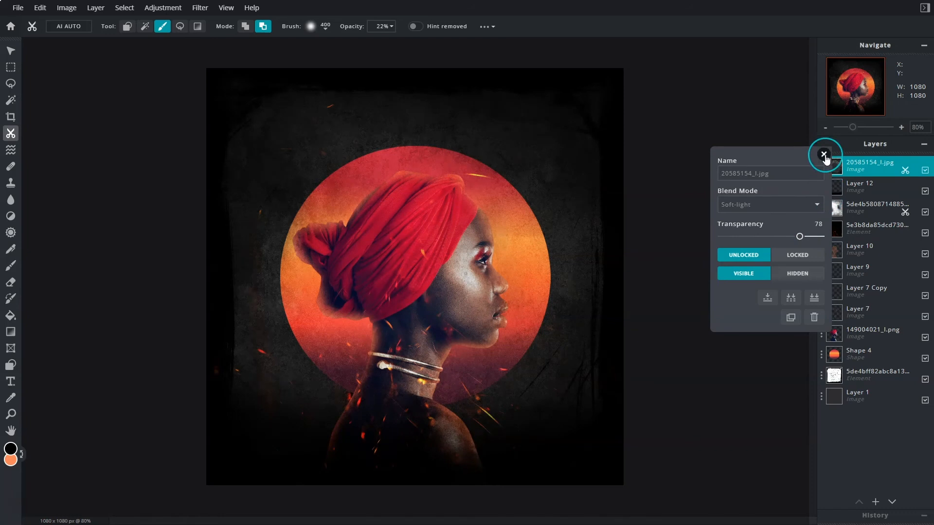
left_click(824, 155)
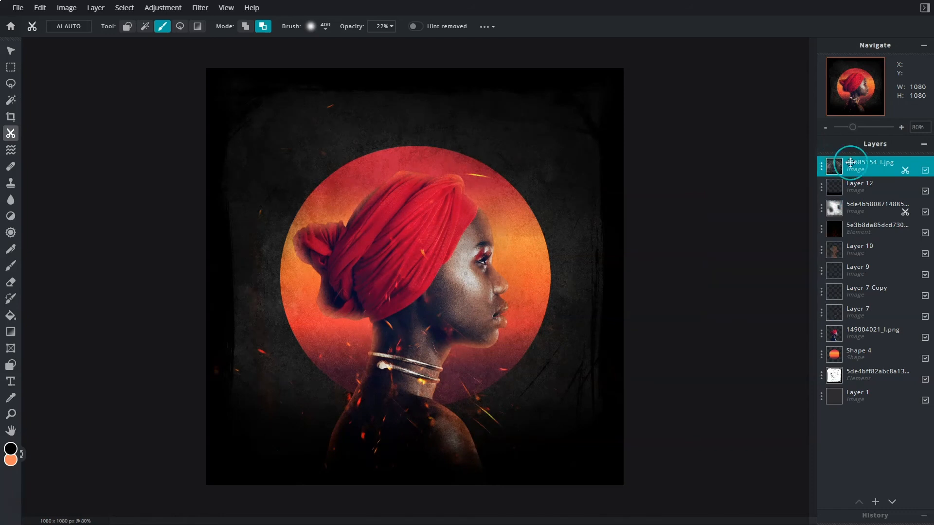
- Add a white title text reading Ameter in the Eastwood font at size 330
left_click(11, 381)
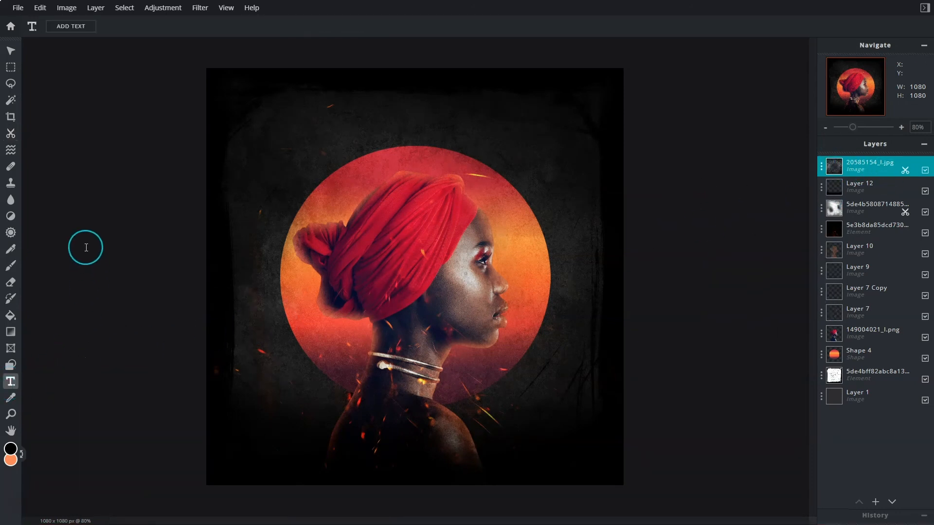
left_click(71, 26)
type("Ameter")
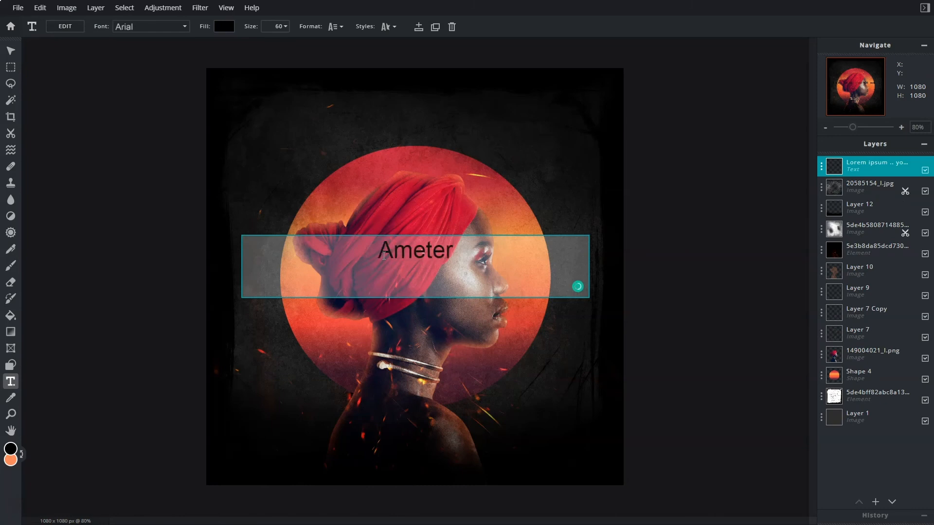
left_click(224, 26)
left_click(261, 202)
left_click(287, 27)
left_click_drag(218, 43, 246, 41)
left_click(184, 26)
left_click(167, 142)
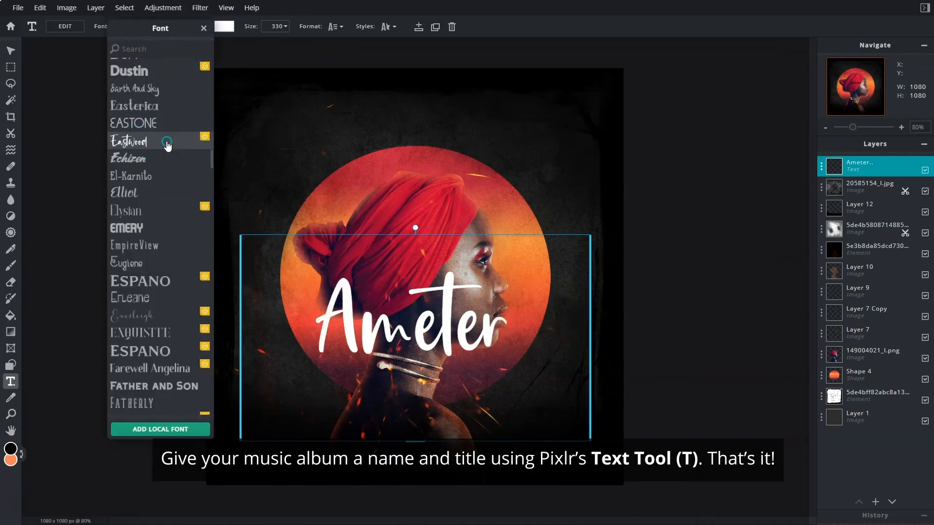
- Widen the title's letter spacing slightly and move the title down over the model's neck and shoulders
left_click(334, 26)
left_click_drag(299, 105, 306, 105)
left_click_drag(424, 317, 421, 412)
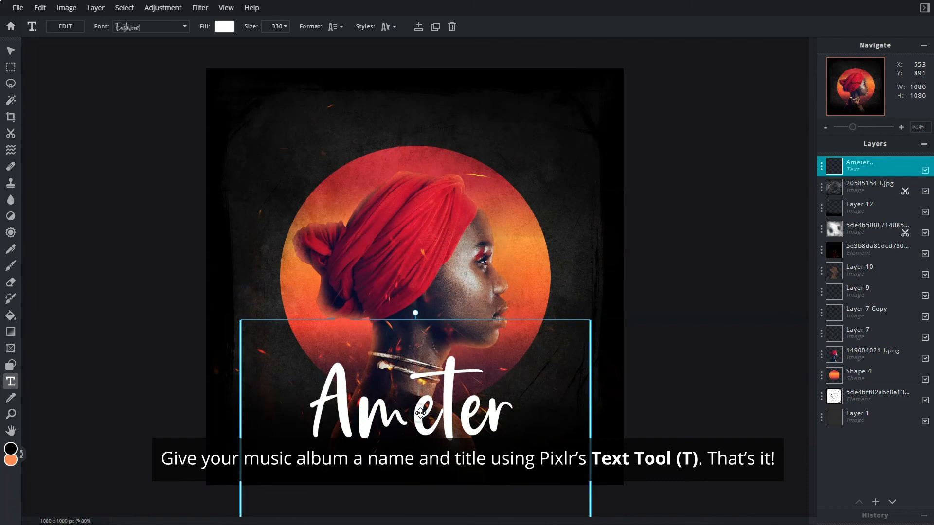
- Add a second text layer reading RECORD LABELS
left_click(875, 502)
left_click(892, 496)
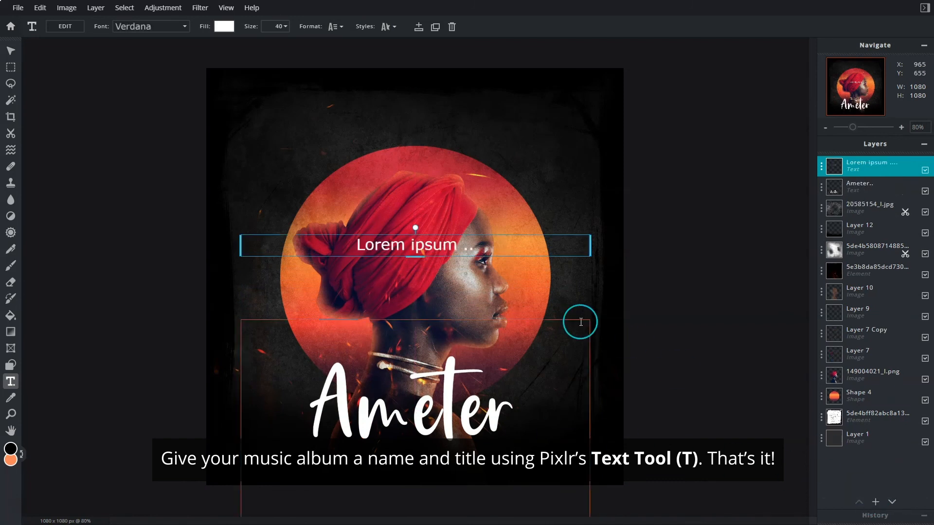
left_click(477, 246)
type("RECORD LABELS")
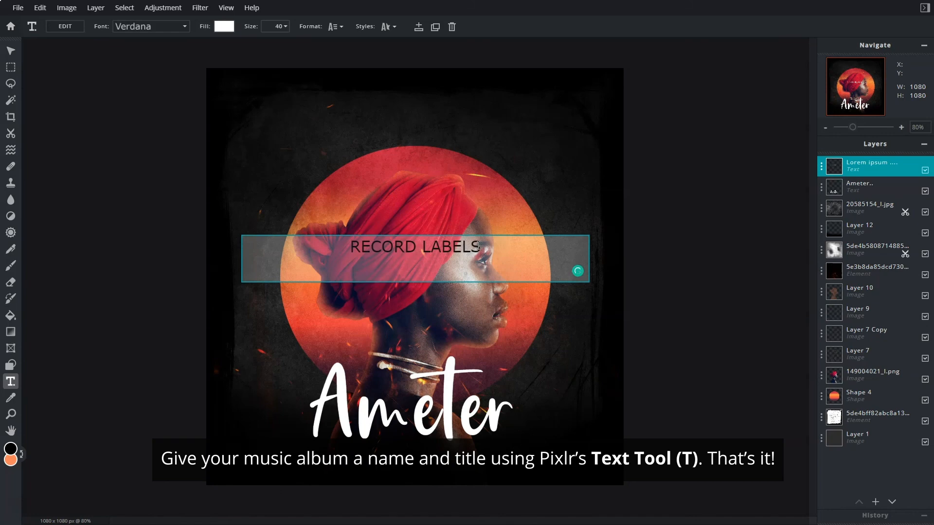
- Set the RECORD LABELS text in the Hattori Hanzo font and move it above the sunset circle
left_click(184, 26)
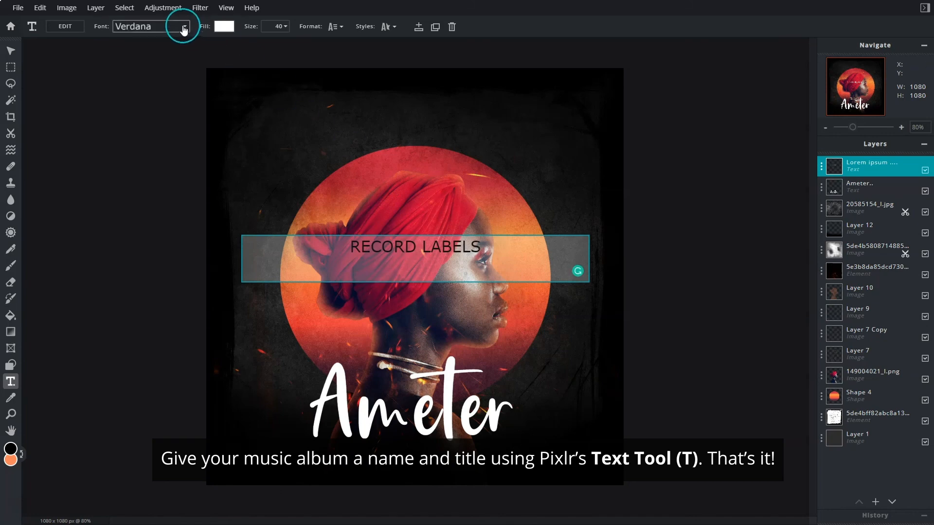
scroll(168, 126, "down", 10)
scroll(170, 131, "down", 5)
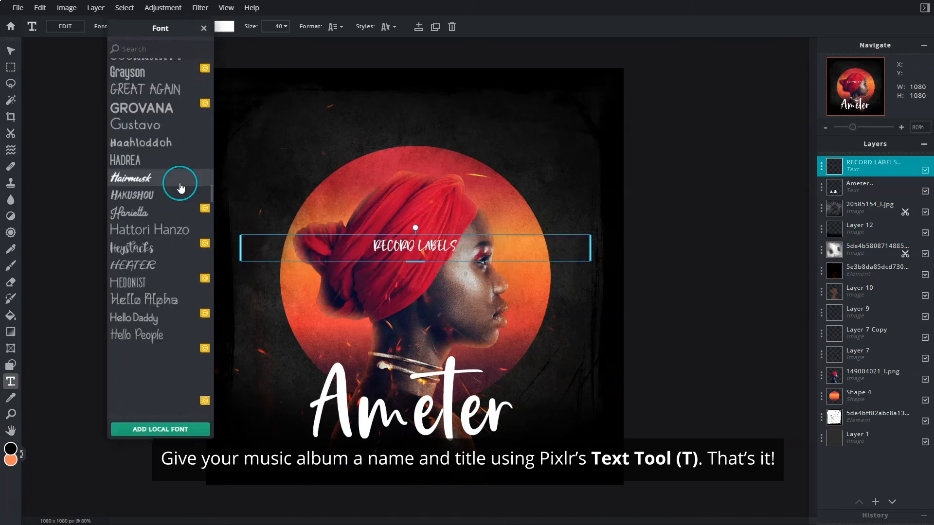
left_click(178, 229)
left_click_drag(413, 247, 417, 120)
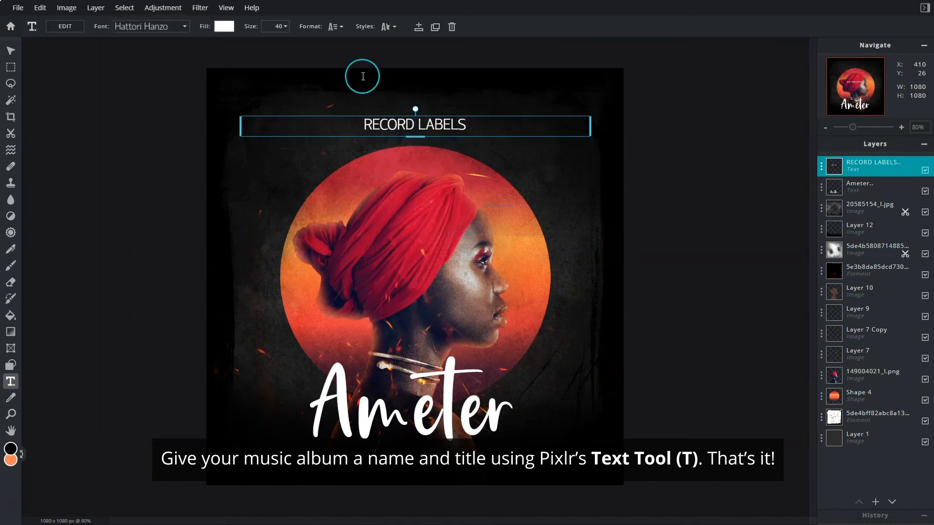
- Reduce the RECORD LABELS text to size 16 and set its letter spacing to 90
left_click(286, 27)
left_click_drag(219, 43, 200, 44)
left_click(323, 28)
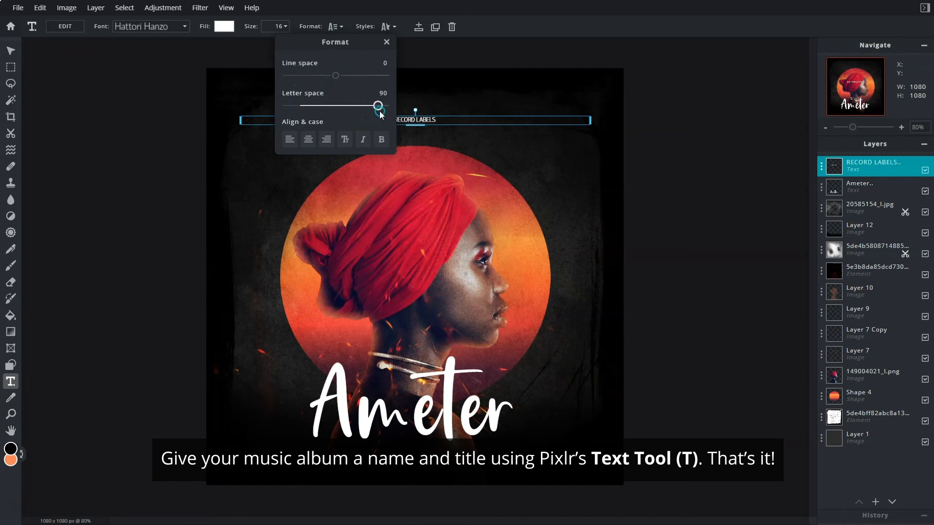
left_click(387, 43)
- Duplicate the RECORD LABELS text layer and move the copy below the Ameter title
left_click(821, 166)
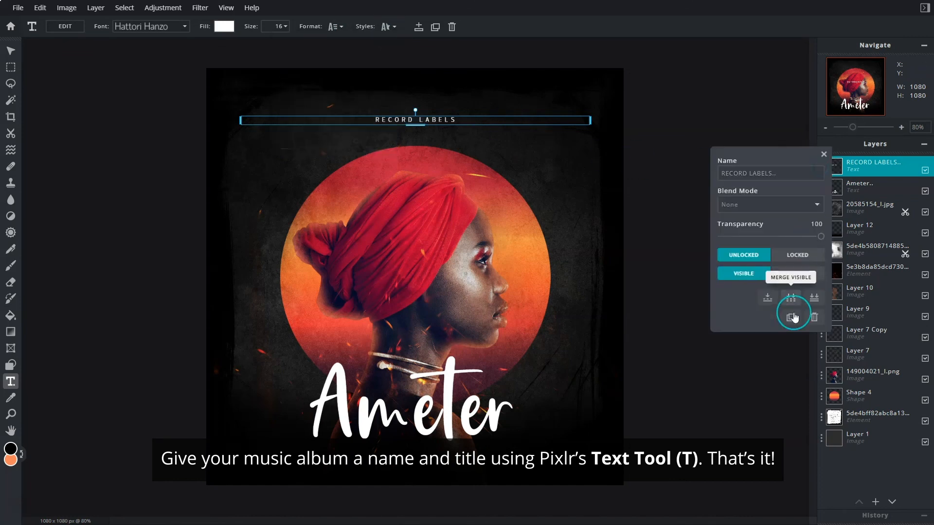
left_click(798, 288)
left_click_drag(453, 119, 456, 457)
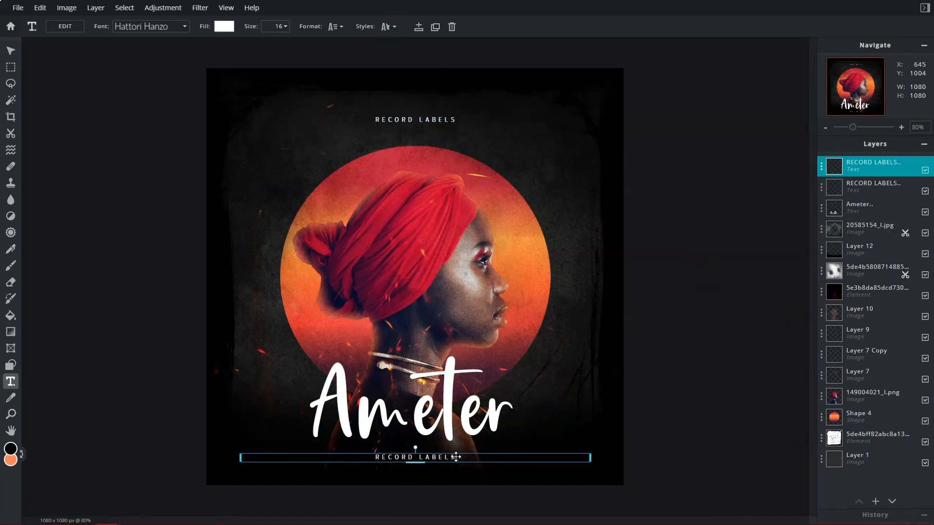
- Change the copied text below the title to ABC STUDIO LABEL and set its size to 18
left_click(412, 457)
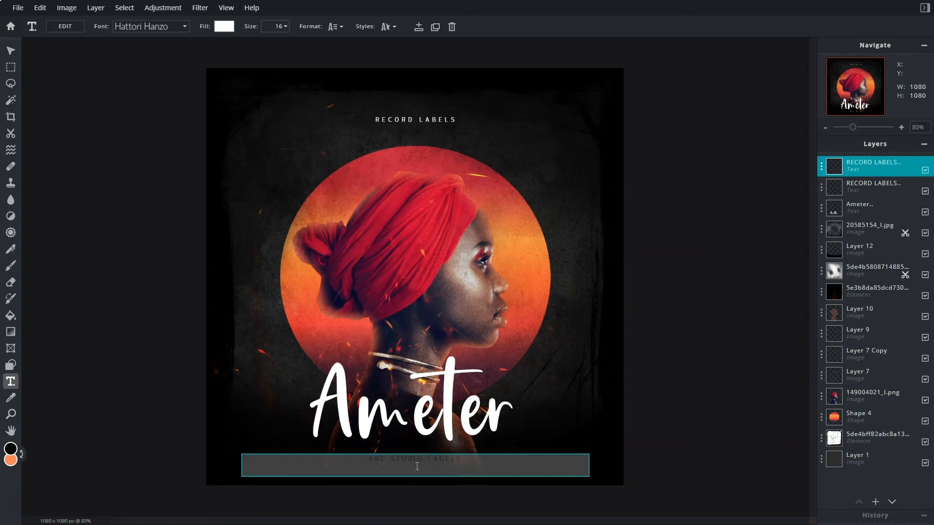
left_click(282, 27)
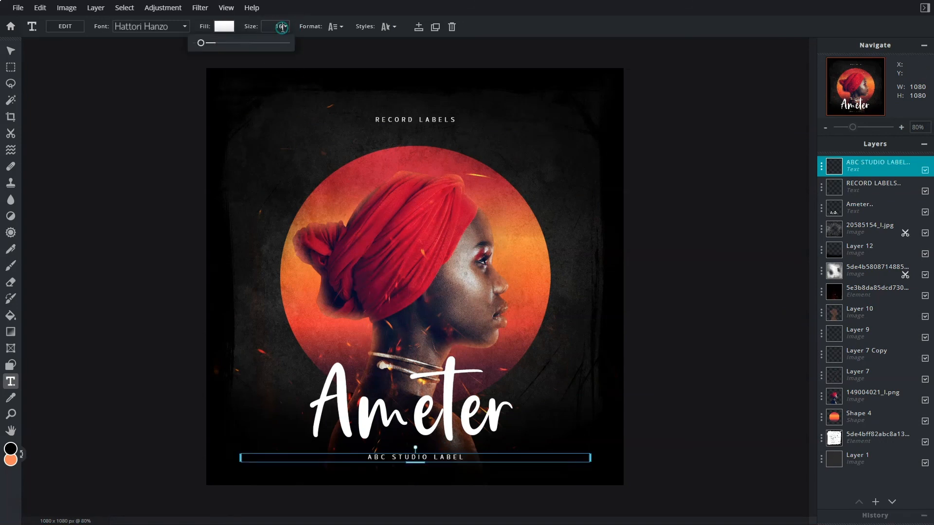
type("18")
left_click(365, 37)
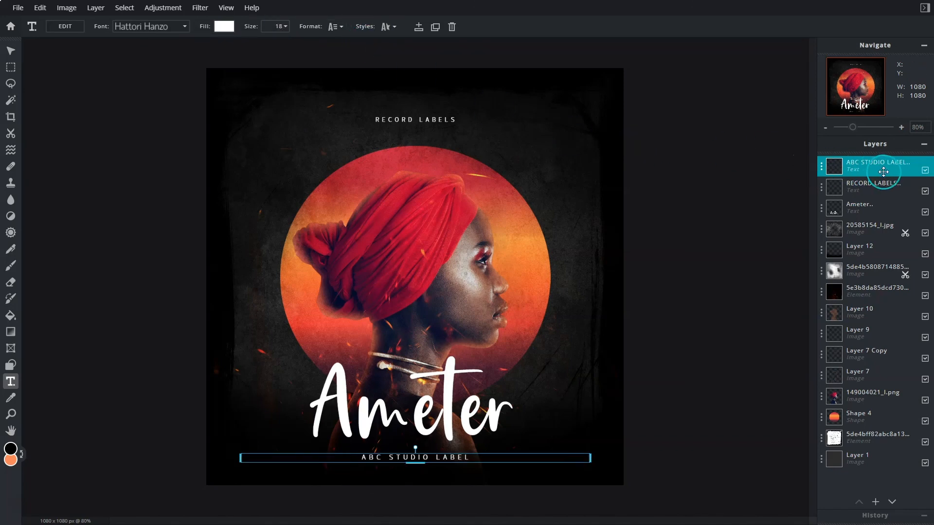